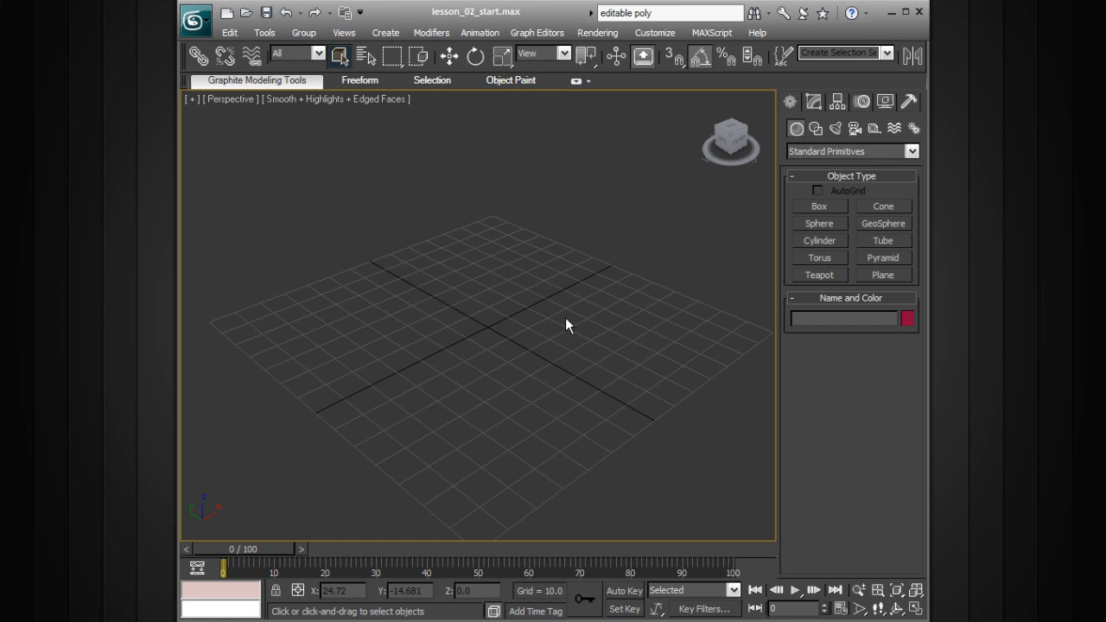
- Draw a trial cylinder of about radius 13.8 and height 33.5 on the grid and delete it
{"action": "middle_click_drag", "start_coordinate": [556, 329], "coordinate": [558, 326], "text": "alt"}
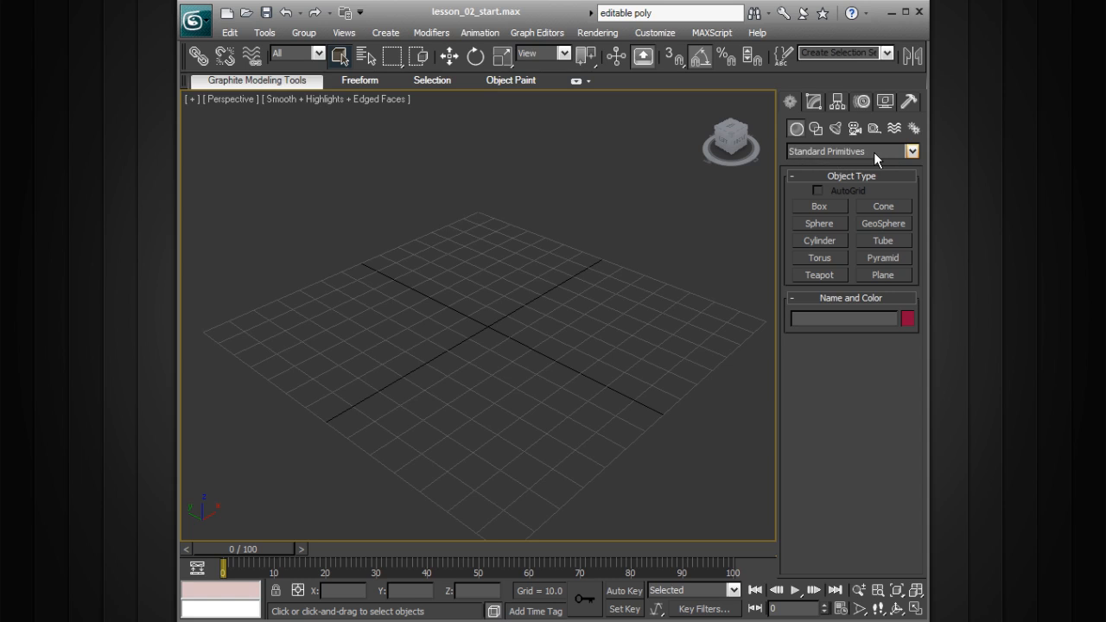
{"action": "left_click", "coordinate": [835, 241]}
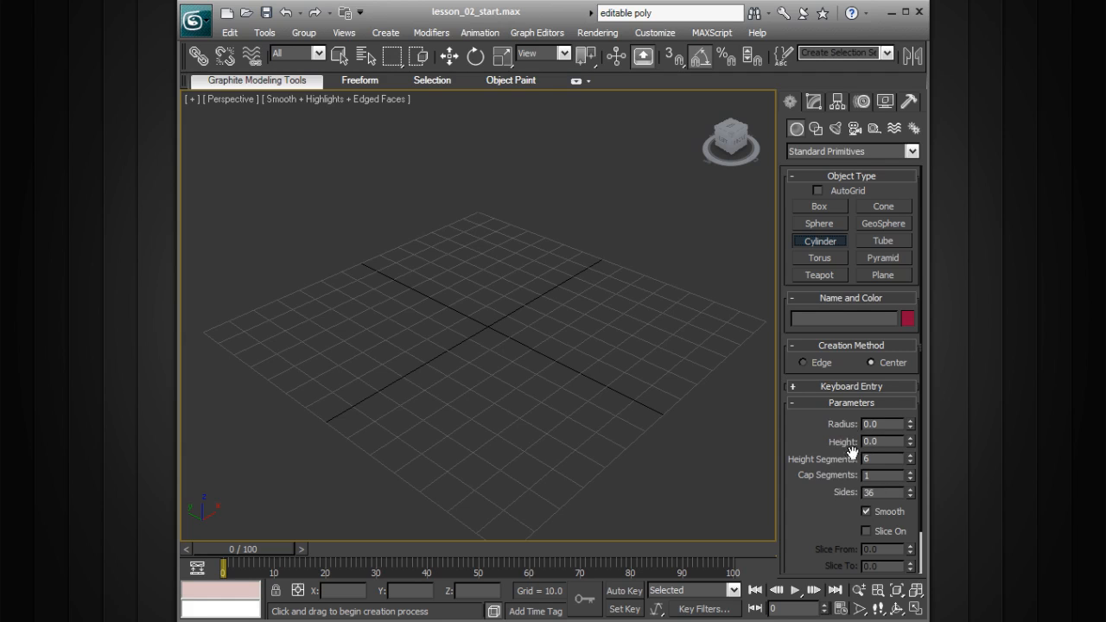
{"action": "left_click_drag", "start_coordinate": [555, 316], "coordinate": [580, 325]}
{"action": "left_click", "coordinate": [596, 232]}
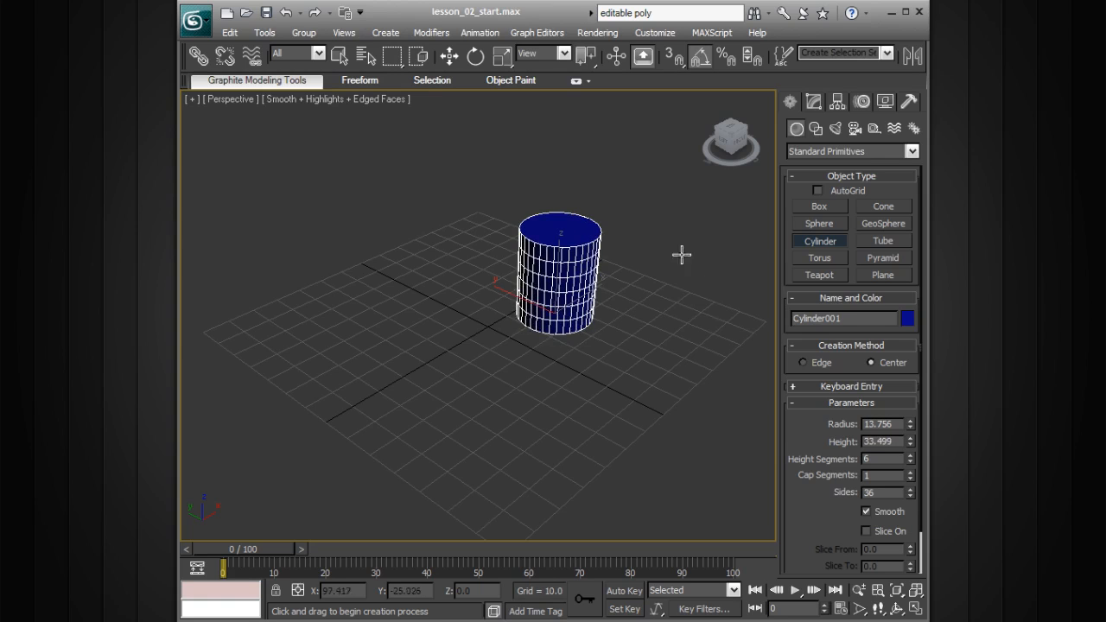
{"action": "key", "text": "Delete"}
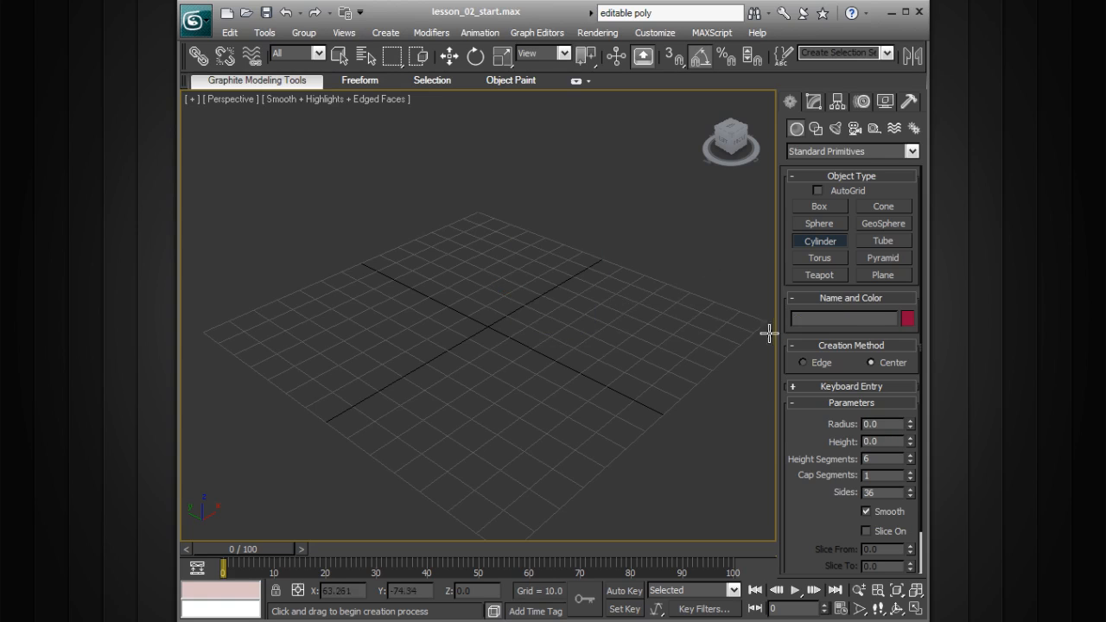
- Create a cylinder at the origin from exact values, with radius 5 and height 10
{"action": "left_click", "coordinate": [820, 386]}
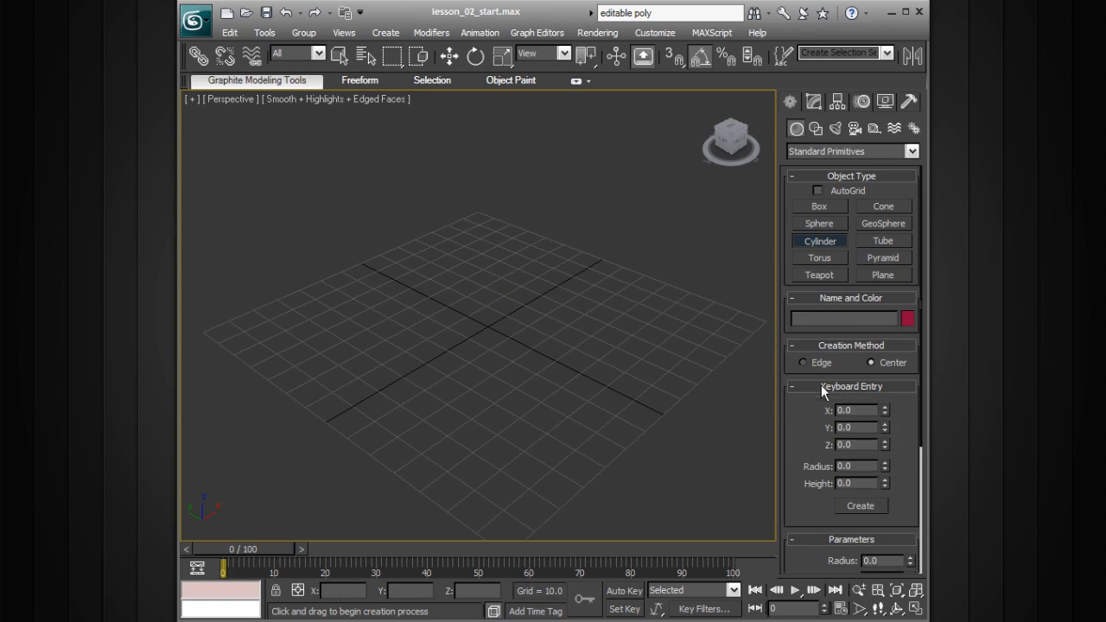
{"action": "left_click", "coordinate": [865, 465]}
{"action": "type", "text": "5"}
{"action": "key", "text": "Tab"}
{"action": "type", "text": "10"}
{"action": "key", "text": "Return"}
{"action": "left_click", "coordinate": [875, 507]}
{"action": "mouse_move", "coordinate": [583, 390]}
{"action": "middle_mouse_down", "text": "alt"}
{"action": "mouse_move", "coordinate": [534, 360]}
{"action": "mouse_move", "coordinate": [603, 380]}
{"action": "middle_mouse_up", "text": "alt"}
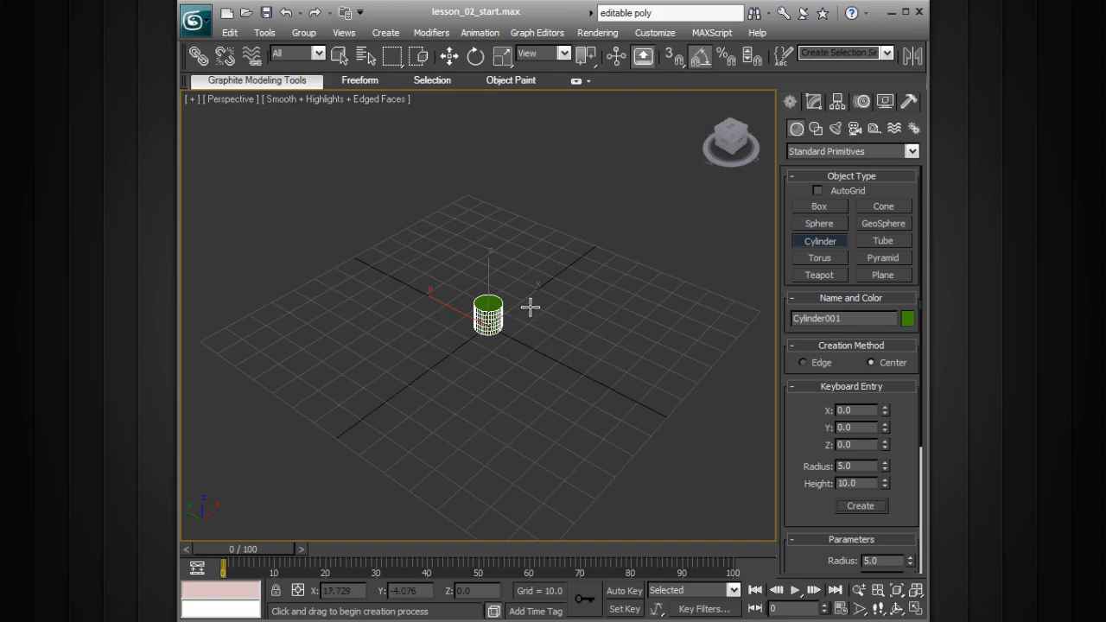
- Bring up the new cylinder's editable parameters and frame the object closely in the Perspective view
{"action": "left_click", "coordinate": [814, 102]}
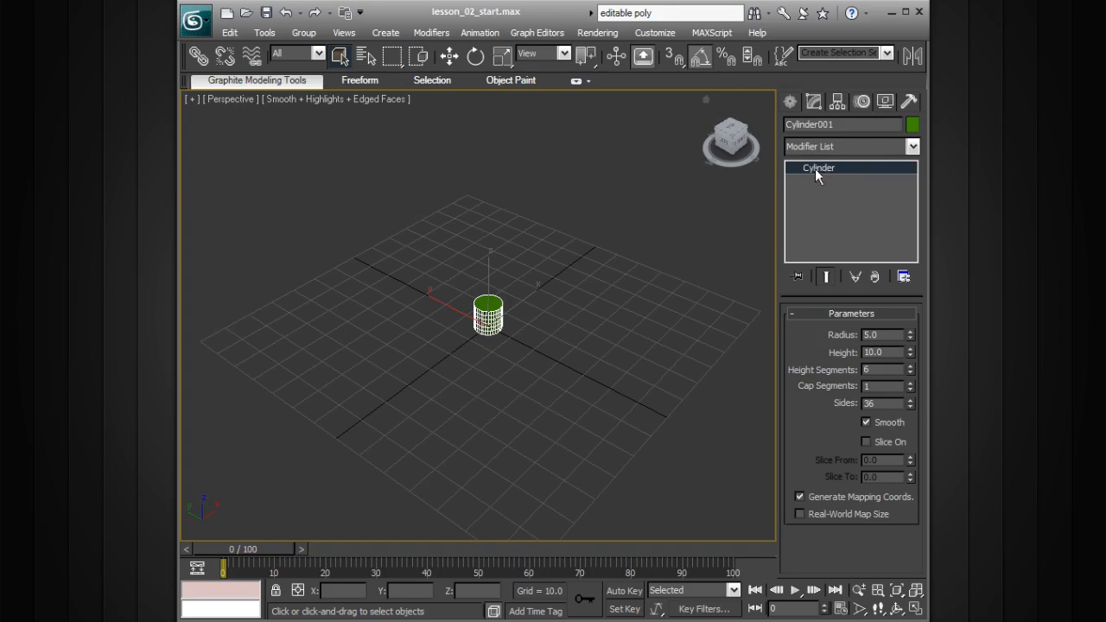
{"action": "key", "text": "z"}
{"action": "middle_click_drag", "start_coordinate": [599, 315], "coordinate": [629, 328], "text": "alt"}
{"action": "scroll", "coordinate": [628, 327], "scroll_direction": "up", "scroll_amount": 3}
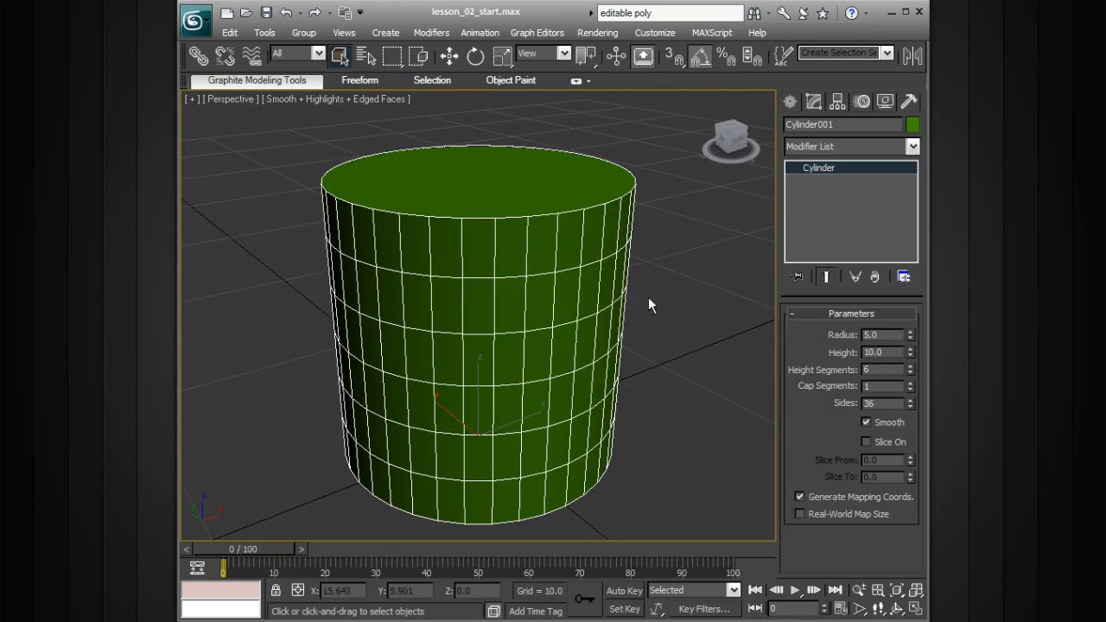
- Compare the cylinder's display with and without edged faces and selection brackets, keeping edged faces on and brackets off
{"action": "key", "text": "F4"}
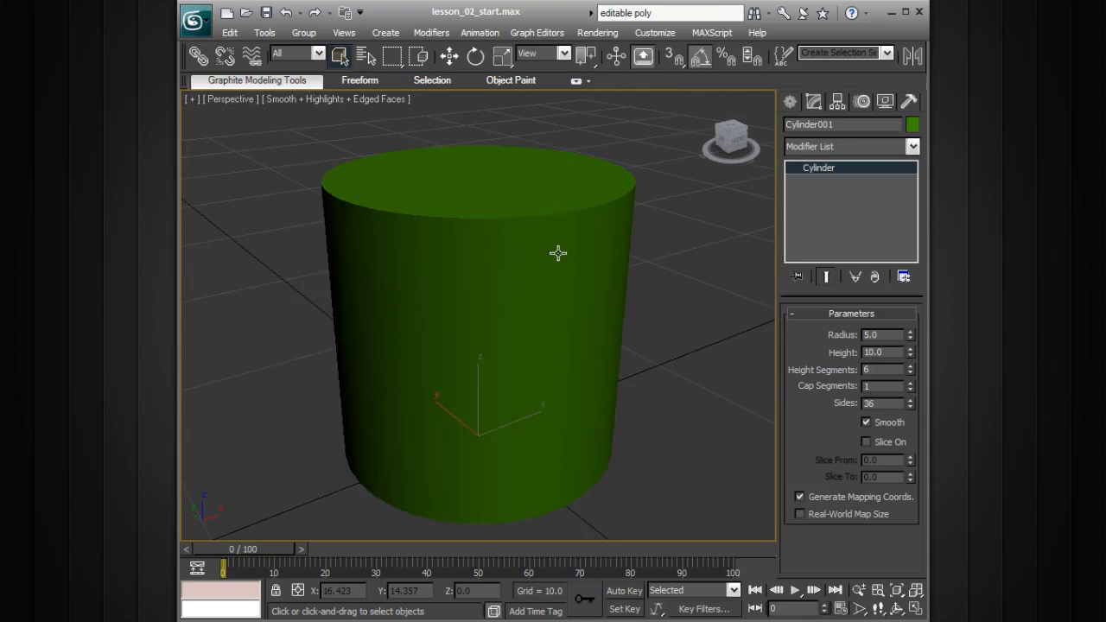
{"action": "key", "text": "F4"}
{"action": "key", "text": "F4"}
{"action": "key", "text": "F4"}
{"action": "key", "text": "F4"}
{"action": "key", "text": "j"}
{"action": "key", "text": "j"}
{"action": "key", "text": "j"}
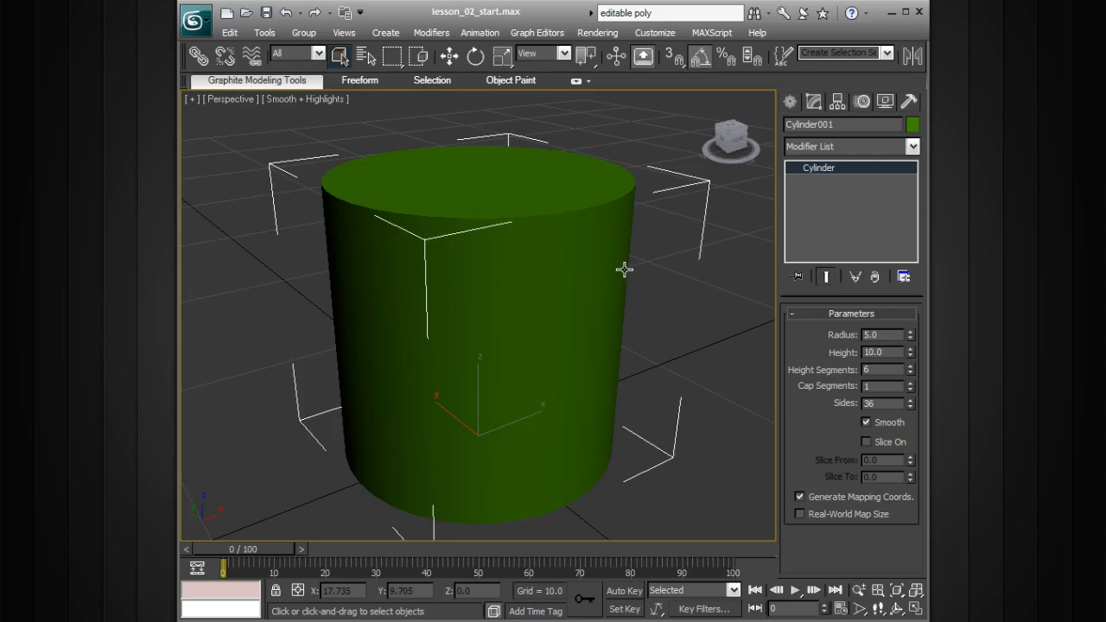
{"action": "key", "text": "F4"}
{"action": "key", "text": "j"}
{"action": "key", "text": "F4"}
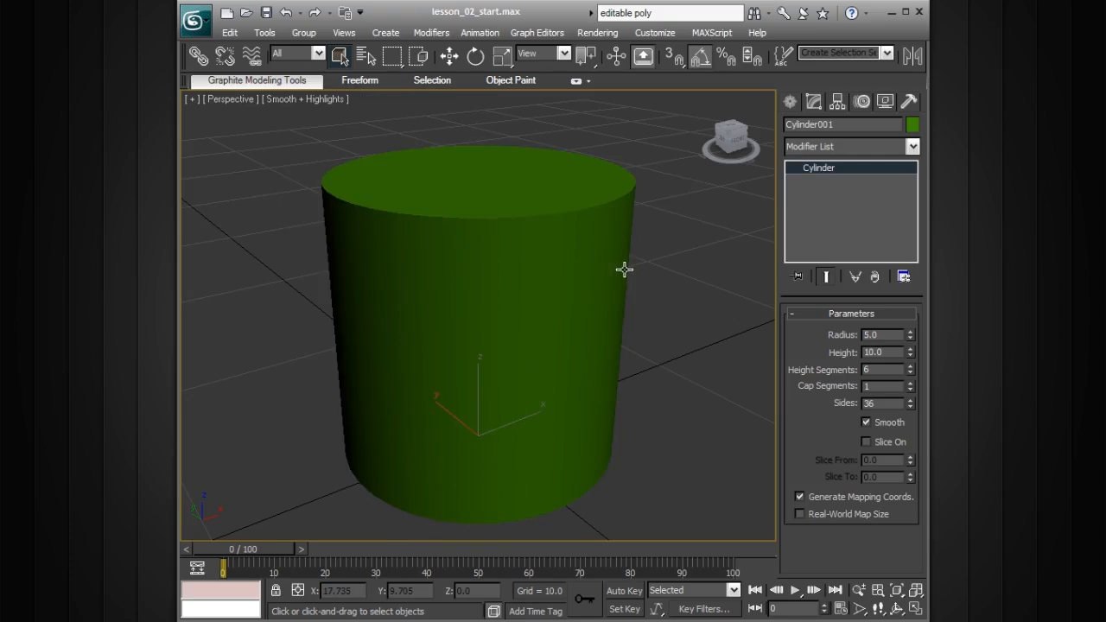
{"action": "key", "text": "F4"}
{"action": "middle_click_drag", "start_coordinate": [624, 272], "coordinate": [619, 306], "text": "alt"}
{"action": "scroll", "coordinate": [625, 295], "scroll_direction": "down", "scroll_amount": 3}
{"action": "scroll", "coordinate": [639, 300], "scroll_direction": "down", "scroll_amount": 3}
{"action": "middle_click_drag", "start_coordinate": [443, 346], "coordinate": [560, 357], "text": "alt"}
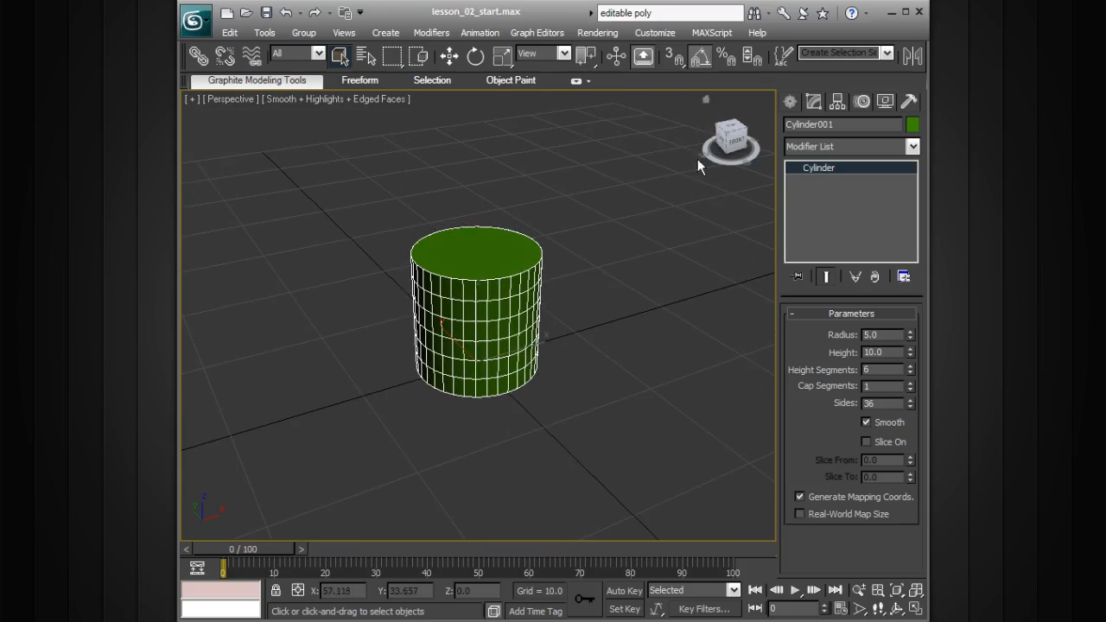
- Check the angle increment in the grid and snap settings
{"action": "right_click", "coordinate": [702, 55]}
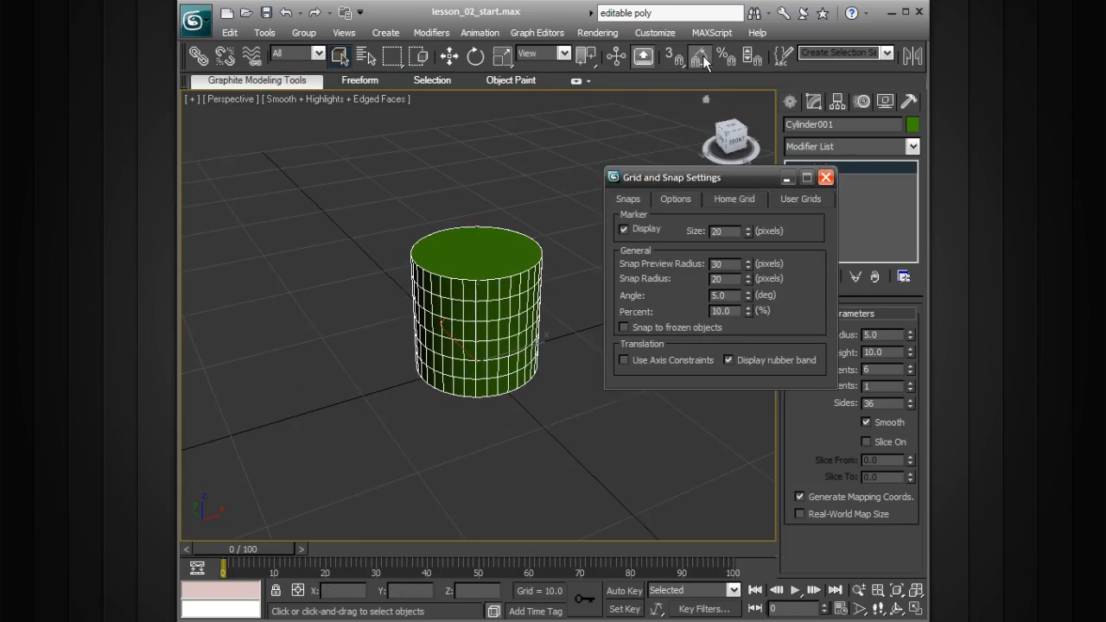
{"action": "left_click_drag", "start_coordinate": [721, 173], "coordinate": [676, 113]}
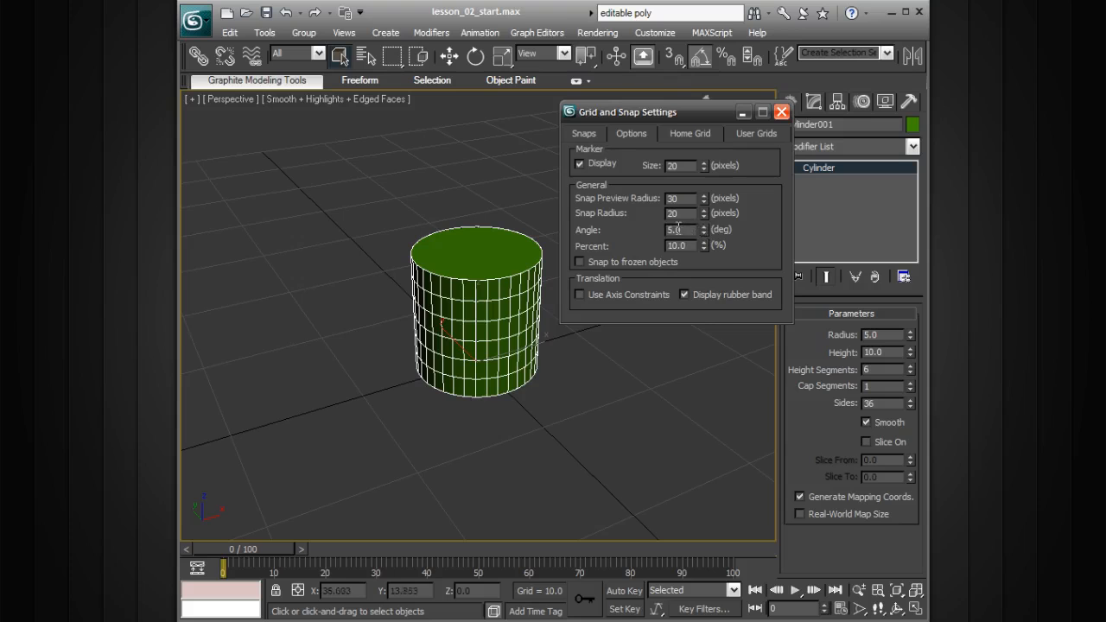
{"action": "left_click", "coordinate": [782, 112]}
- Rotate the cylinder -90 degrees about the Y axis so that it lies on its side
{"action": "key", "text": "e"}
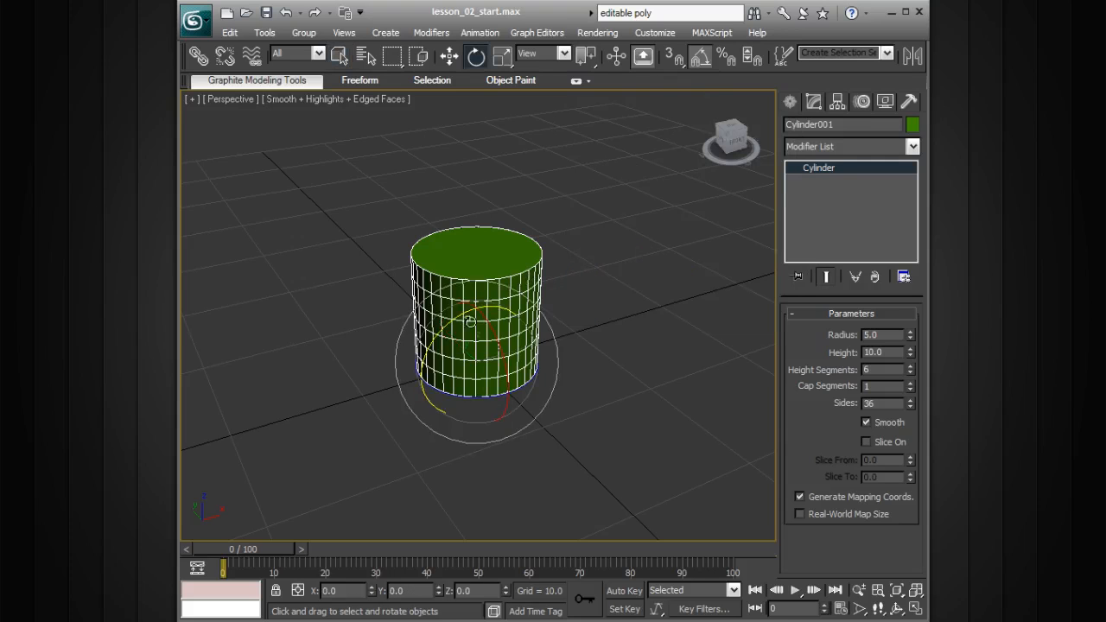
{"action": "left_click_drag", "start_coordinate": [440, 331], "coordinate": [412, 409]}
{"action": "middle_click_drag", "start_coordinate": [543, 404], "coordinate": [689, 318], "text": "alt"}
{"action": "middle_click_drag", "start_coordinate": [596, 297], "coordinate": [619, 326], "text": "alt"}
{"action": "scroll", "coordinate": [687, 328], "scroll_direction": "down", "scroll_amount": 5}
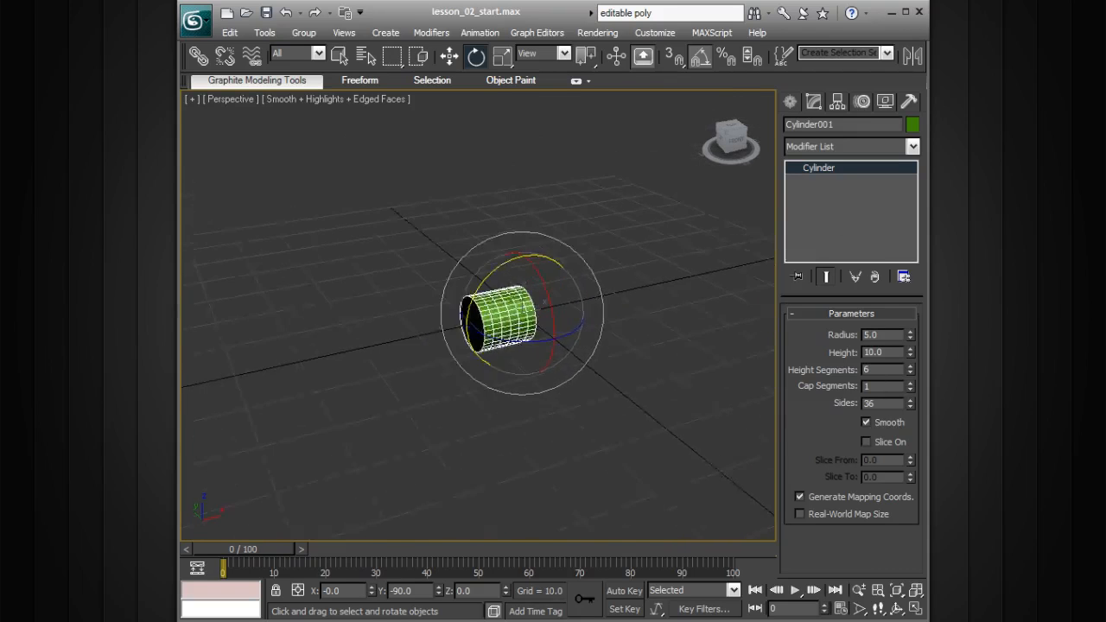
- Lengthen the cylinder to a height of 42.6
{"action": "left_click_drag", "start_coordinate": [910, 362], "coordinate": [860, 85]}
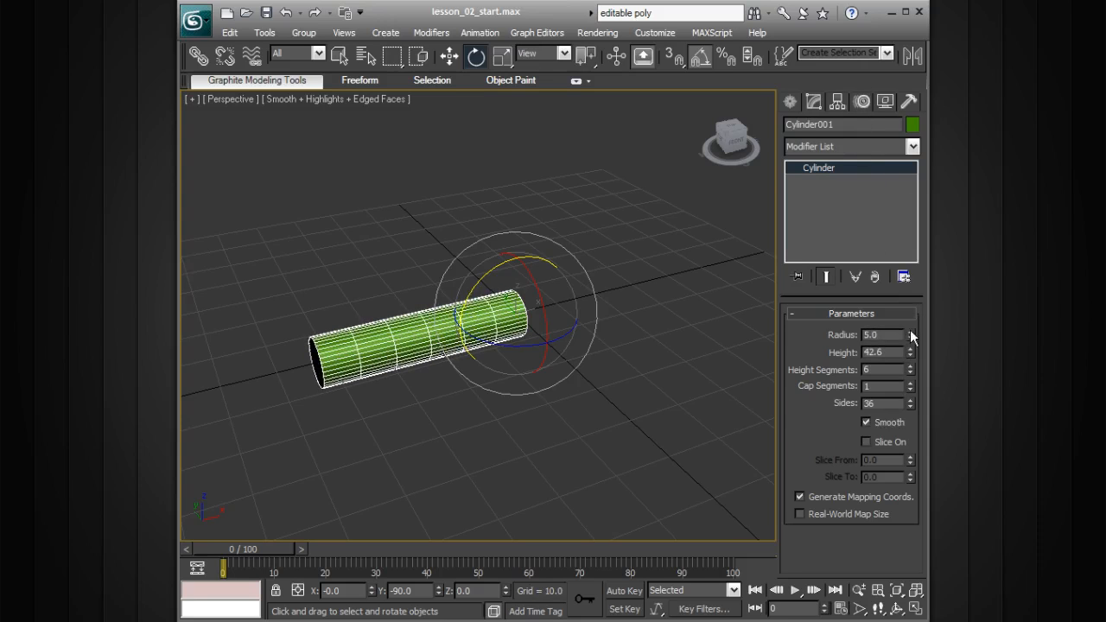
{"action": "middle_click_drag", "start_coordinate": [573, 329], "coordinate": [656, 310]}
{"action": "scroll", "coordinate": [653, 317], "scroll_direction": "up", "scroll_amount": 3}
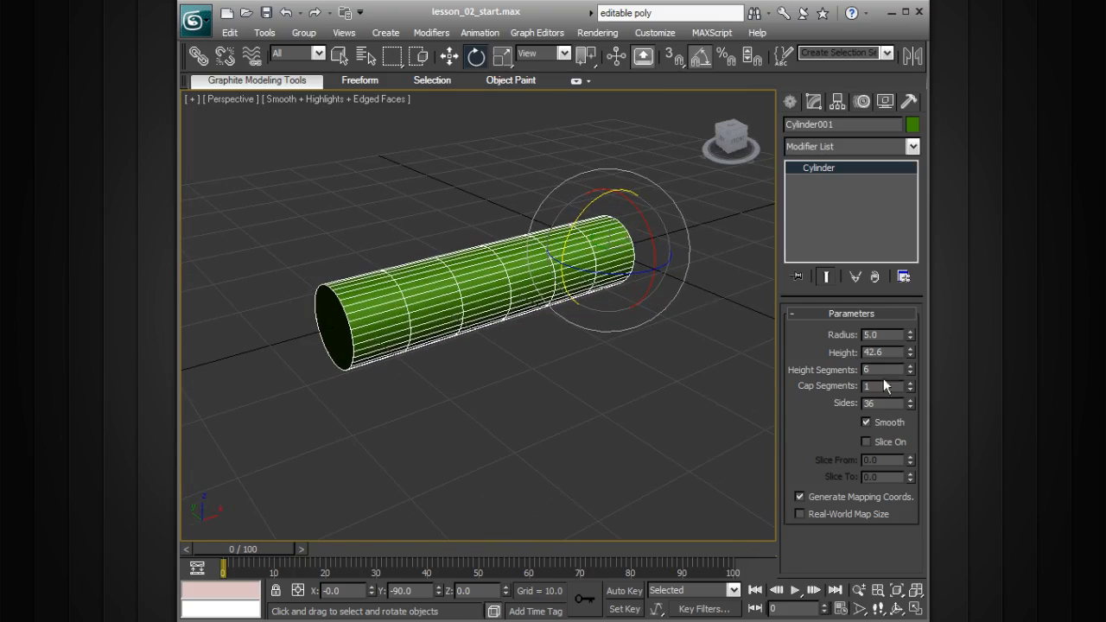
- Try the cylinder with 6 and 16 sides and return it to 36 sides
{"action": "left_click_drag", "start_coordinate": [911, 403], "coordinate": [910, 456]}
{"action": "middle_click_drag", "start_coordinate": [476, 363], "coordinate": [471, 314], "text": "alt"}
{"action": "middle_click_drag", "start_coordinate": [557, 331], "coordinate": [471, 301], "text": "alt"}
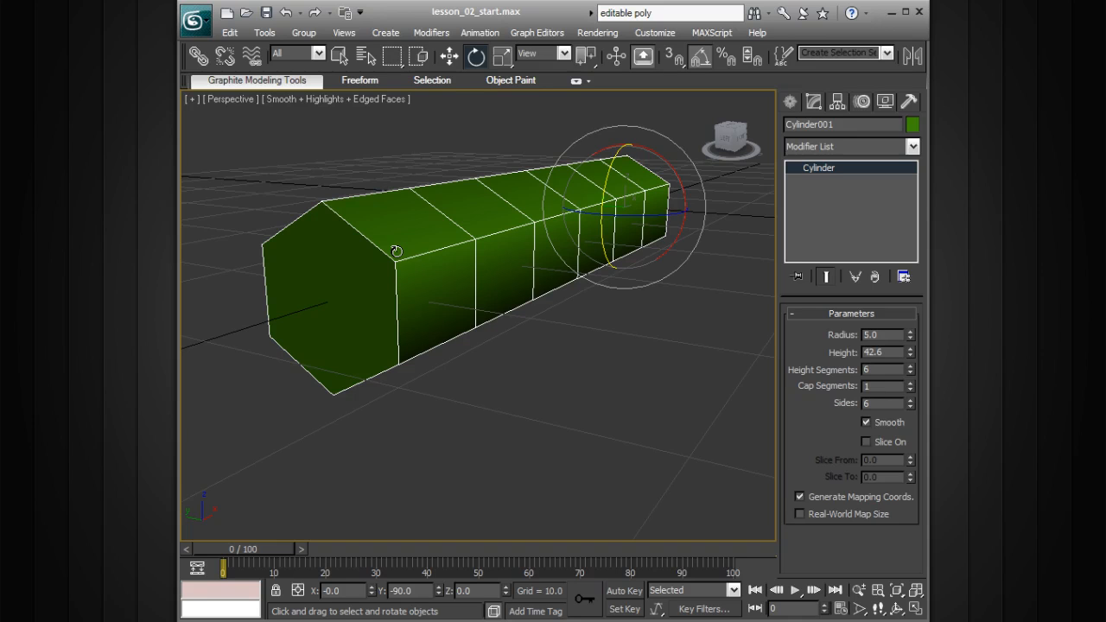
{"action": "left_click_drag", "start_coordinate": [909, 402], "coordinate": [909, 353]}
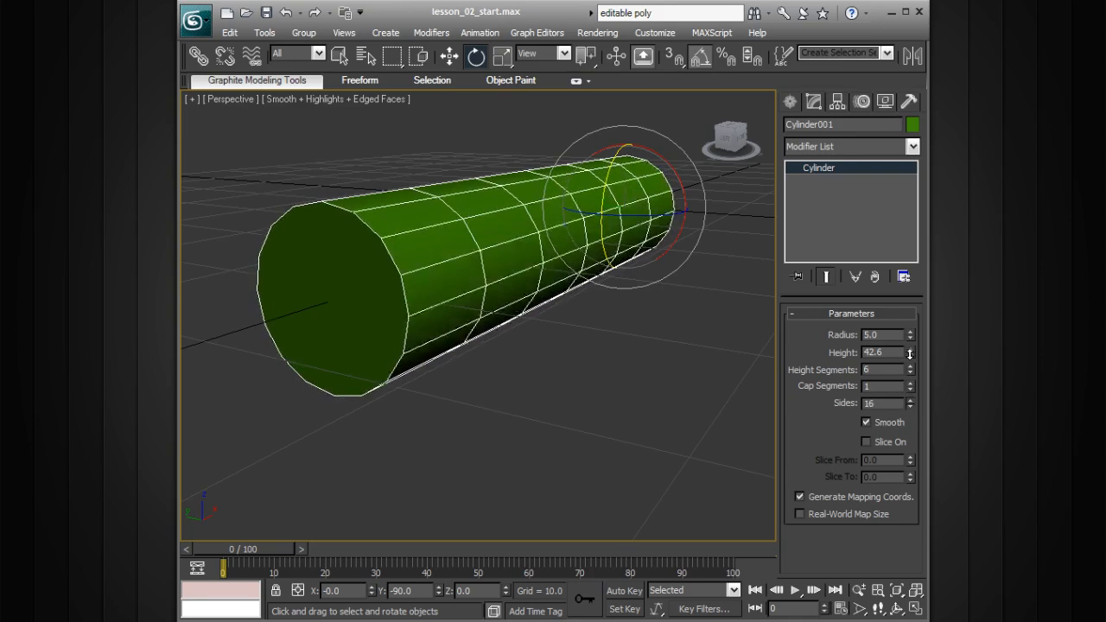
{"action": "left_click_drag", "start_coordinate": [912, 404], "coordinate": [909, 270]}
{"action": "middle_click_drag", "start_coordinate": [538, 284], "coordinate": [496, 281], "text": "alt"}
{"action": "middle_click_drag", "start_coordinate": [655, 344], "coordinate": [639, 342], "text": "alt"}
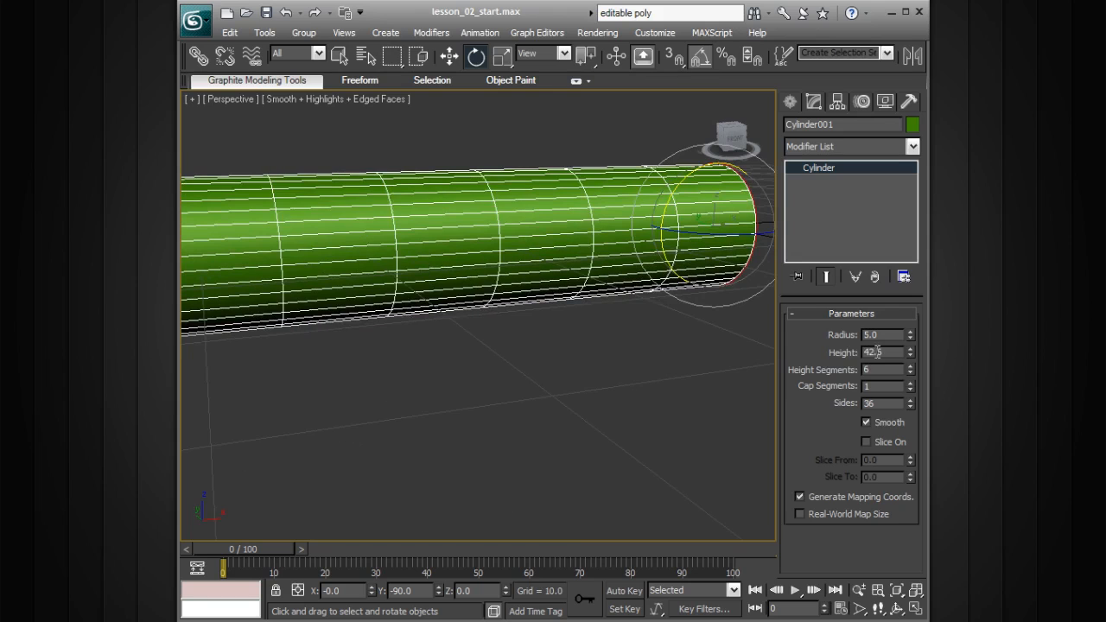
- Try other height segment counts and 3 cap segments, returning to 6 height segments and 1 cap segment
{"action": "mouse_move", "coordinate": [909, 369]}
{"action": "left_mouse_down"}
{"action": "mouse_move", "coordinate": [911, 402]}
{"action": "mouse_move", "coordinate": [883, 247]}
{"action": "mouse_move", "coordinate": [890, 372]}
{"action": "left_mouse_up"}
{"action": "middle_click_drag", "start_coordinate": [691, 372], "coordinate": [531, 364], "text": "alt"}
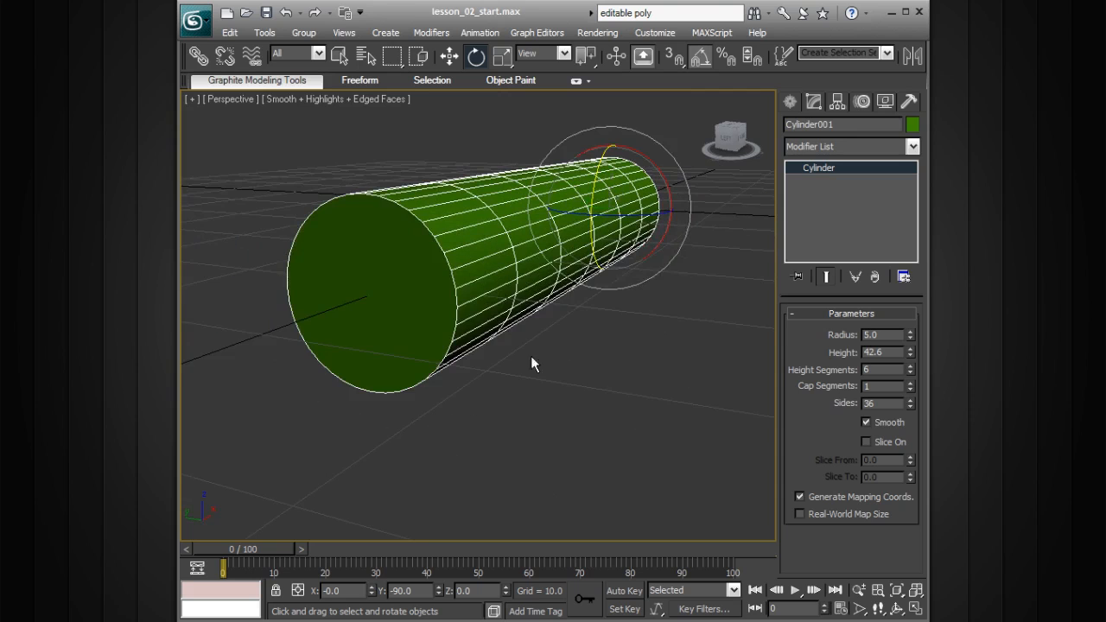
{"action": "middle_click_drag", "start_coordinate": [549, 300], "coordinate": [567, 279], "text": "alt"}
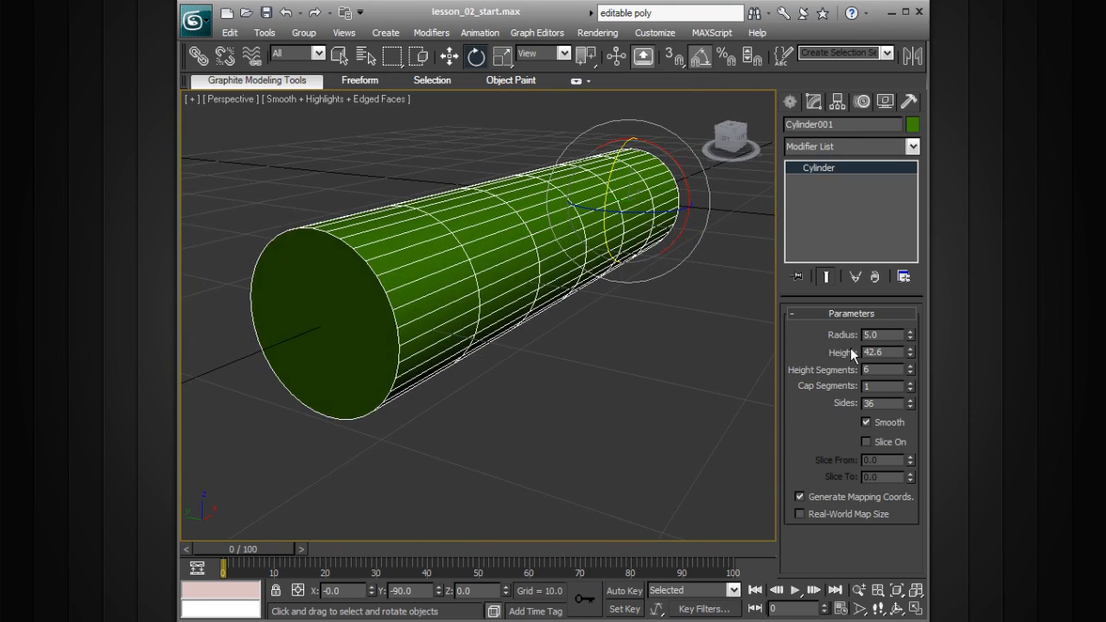
{"action": "left_click", "coordinate": [910, 383]}
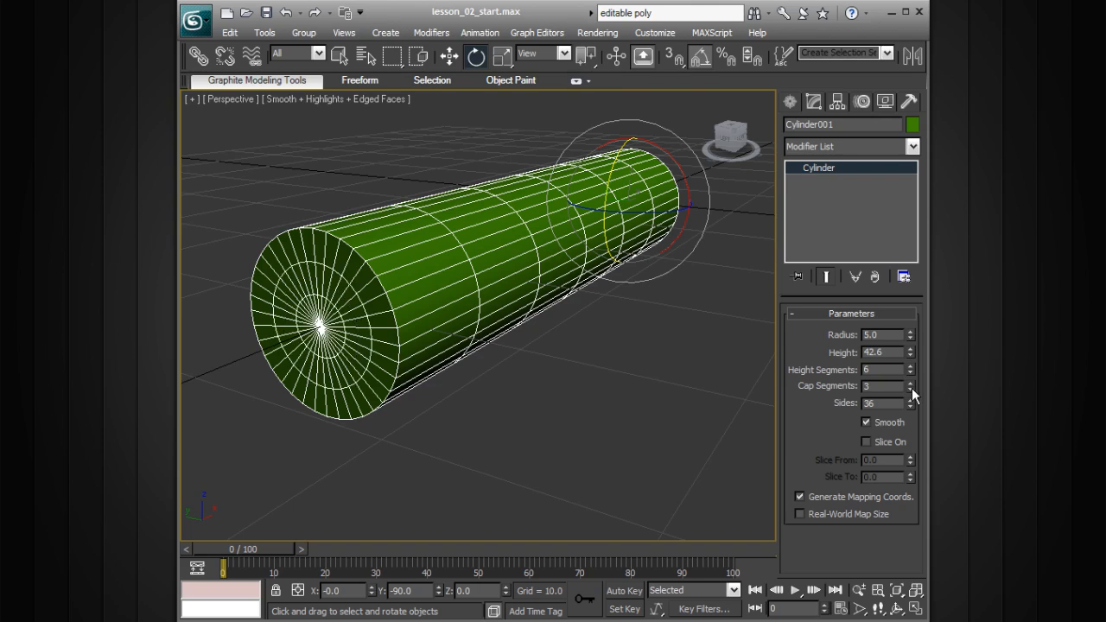
{"action": "left_click", "coordinate": [912, 388]}
- Examine the cylinder's end cap and side segments up close and from several angles
{"action": "middle_click_drag", "start_coordinate": [567, 385], "coordinate": [496, 309], "text": "alt"}
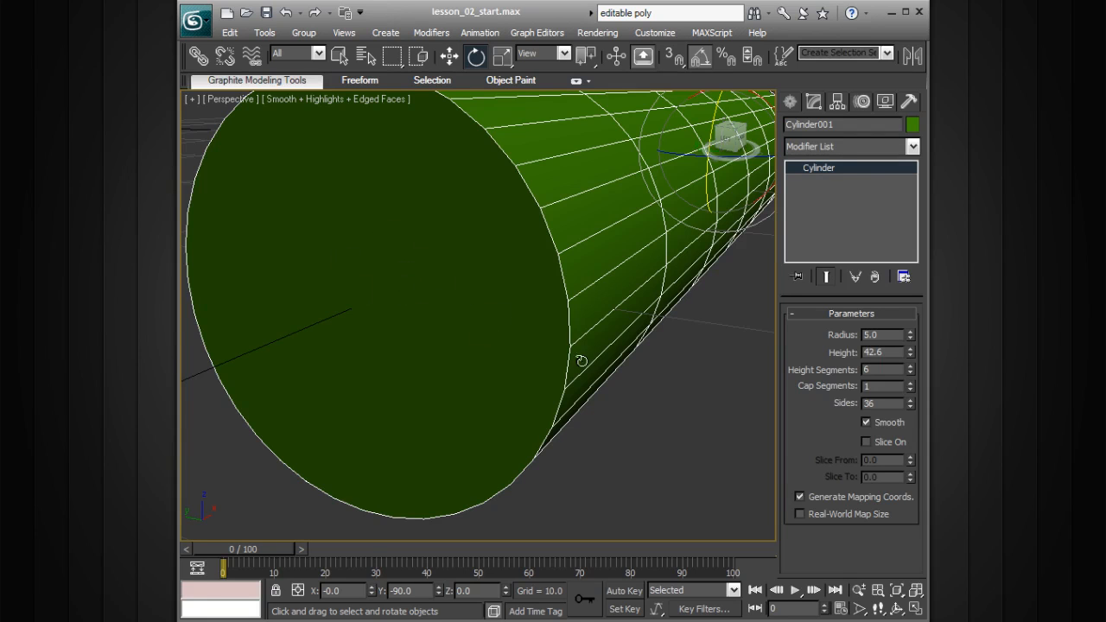
{"action": "middle_click_drag", "start_coordinate": [475, 276], "coordinate": [522, 296], "text": "alt"}
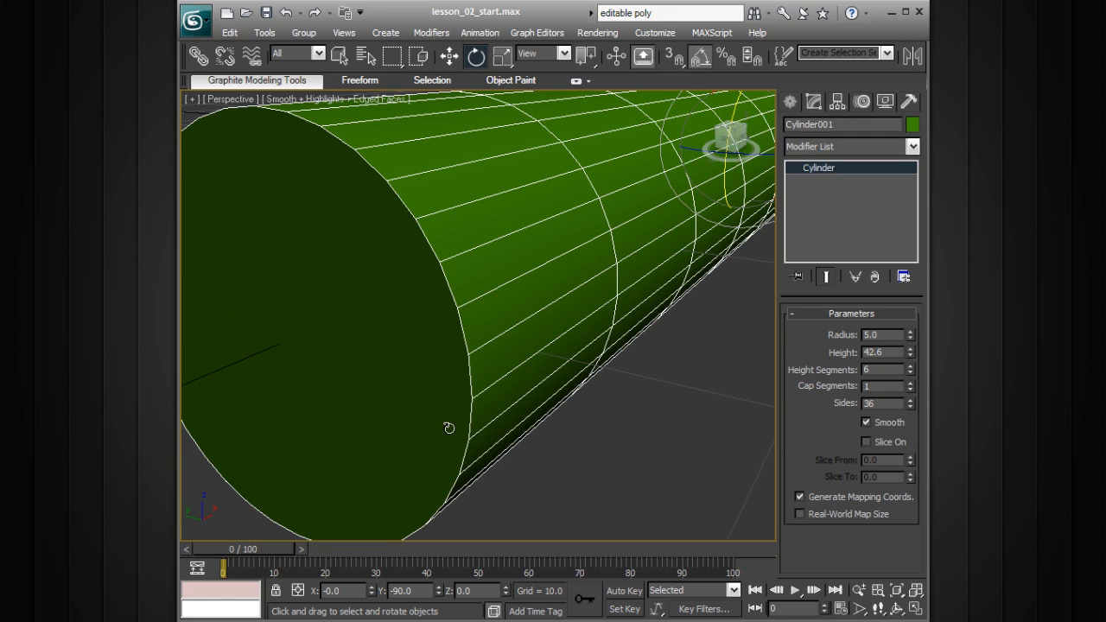
{"action": "middle_click_drag", "start_coordinate": [592, 383], "coordinate": [526, 361], "text": "alt"}
{"action": "scroll", "coordinate": [596, 358], "scroll_direction": "down", "scroll_amount": 5}
{"action": "scroll", "coordinate": [588, 360], "scroll_direction": "down", "scroll_amount": 4}
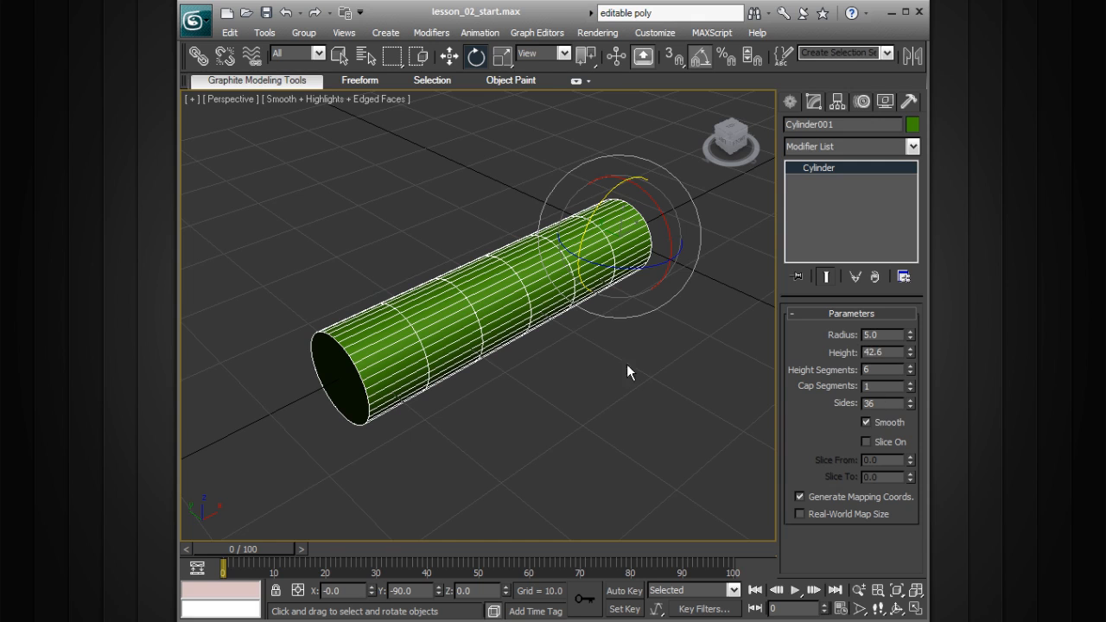
{"action": "mouse_move", "coordinate": [568, 347]}
{"action": "middle_mouse_down", "text": "alt"}
{"action": "mouse_move", "coordinate": [578, 326]}
{"action": "mouse_move", "coordinate": [614, 327]}
{"action": "mouse_move", "coordinate": [604, 338]}
{"action": "mouse_move", "coordinate": [559, 341]}
{"action": "middle_mouse_up", "text": "alt"}
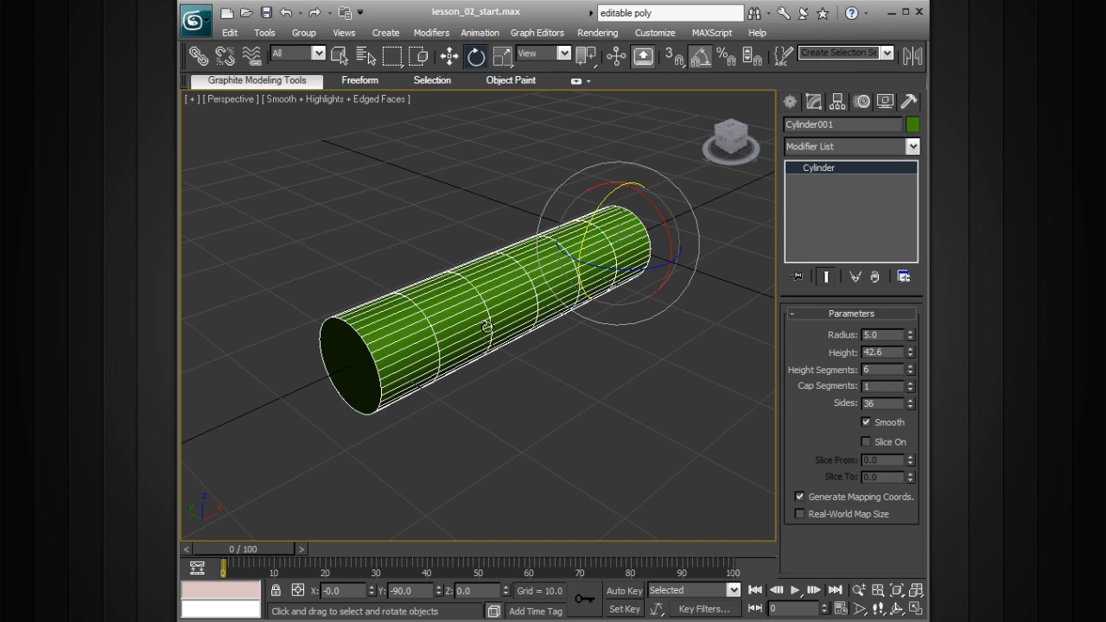
{"action": "scroll", "coordinate": [487, 327], "scroll_direction": "up", "scroll_amount": 2}
{"action": "scroll", "coordinate": [505, 323], "scroll_direction": "up", "scroll_amount": 2}
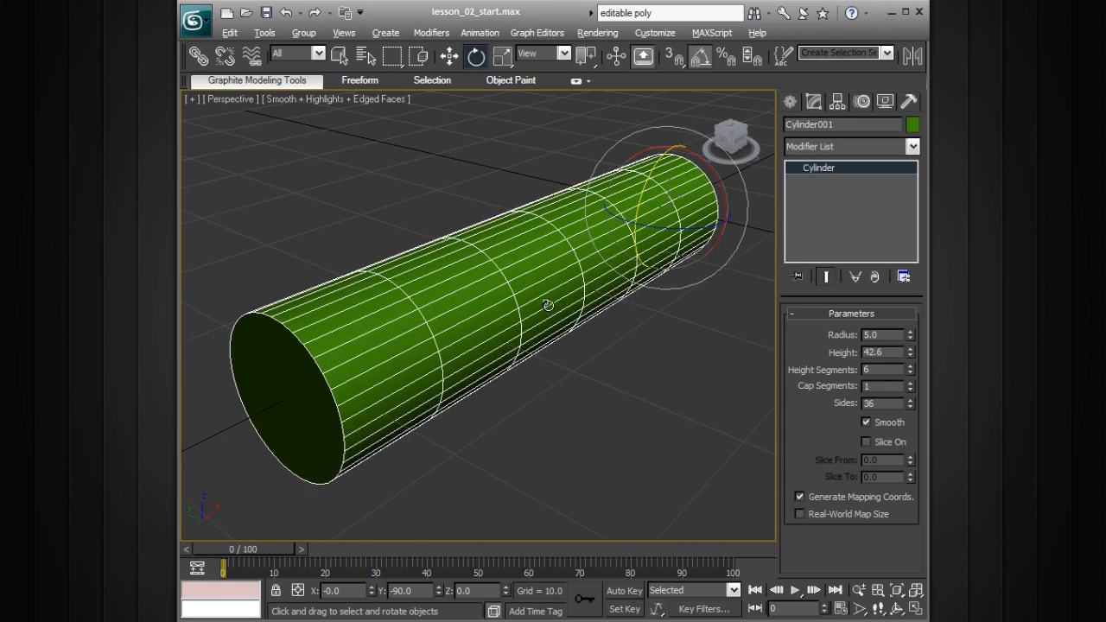
{"action": "scroll", "coordinate": [612, 322], "scroll_direction": "down", "scroll_amount": 2}
{"action": "scroll", "coordinate": [609, 320], "scroll_direction": "down", "scroll_amount": 2}
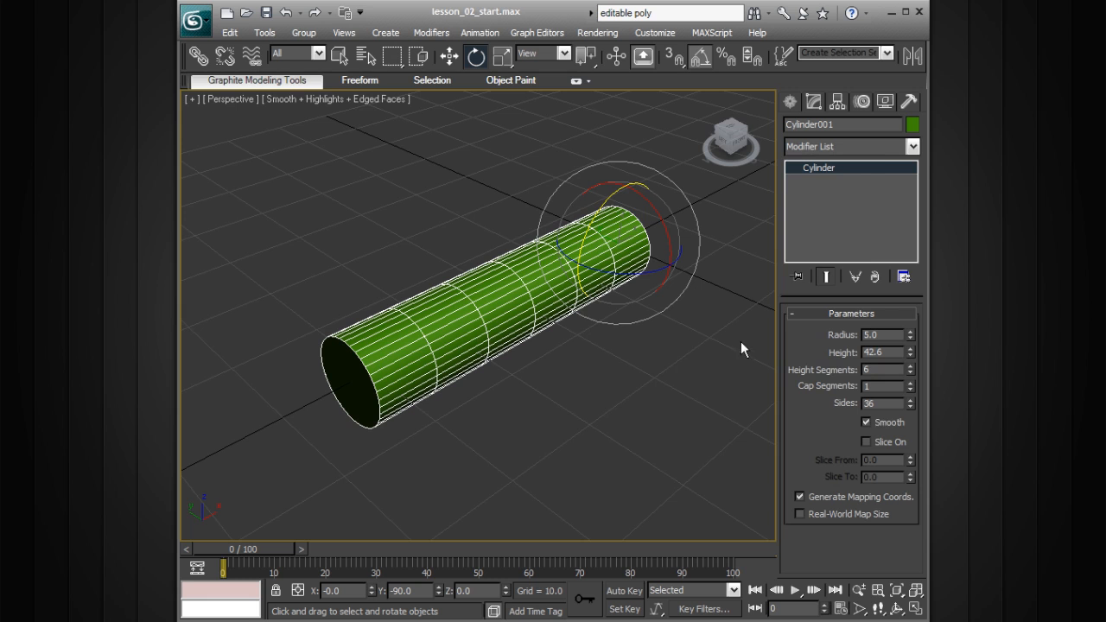
- Add a Taper modifier to the cylinder
{"action": "left_click", "coordinate": [915, 147]}
{"action": "left_click_drag", "start_coordinate": [918, 180], "coordinate": [919, 529]}
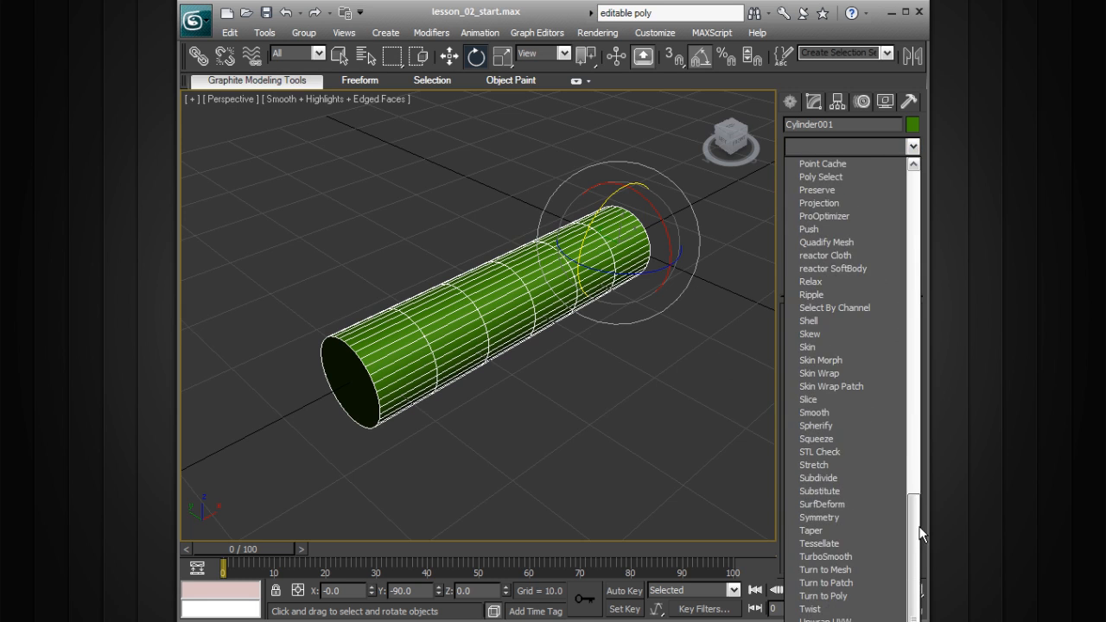
{"action": "left_click", "coordinate": [853, 528]}
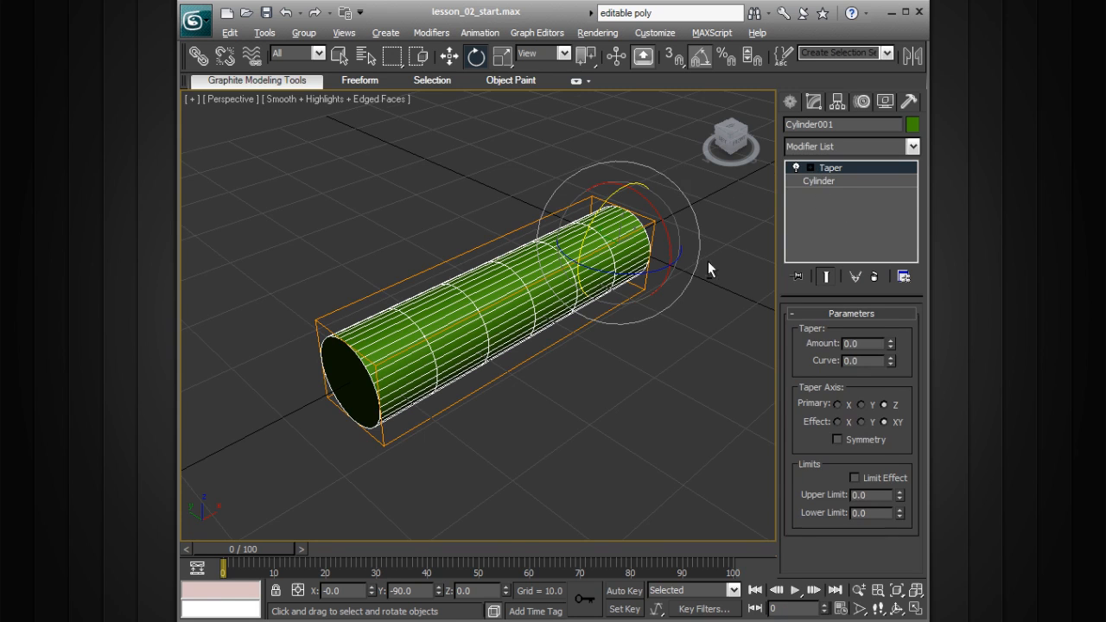
{"action": "middle_click_drag", "start_coordinate": [708, 264], "coordinate": [637, 253], "text": "alt"}
{"action": "middle_click_drag", "start_coordinate": [429, 262], "coordinate": [425, 252], "text": "alt"}
{"action": "middle_click_drag", "start_coordinate": [500, 268], "coordinate": [644, 278]}
{"action": "scroll", "coordinate": [546, 272], "scroll_direction": "up", "scroll_amount": 3}
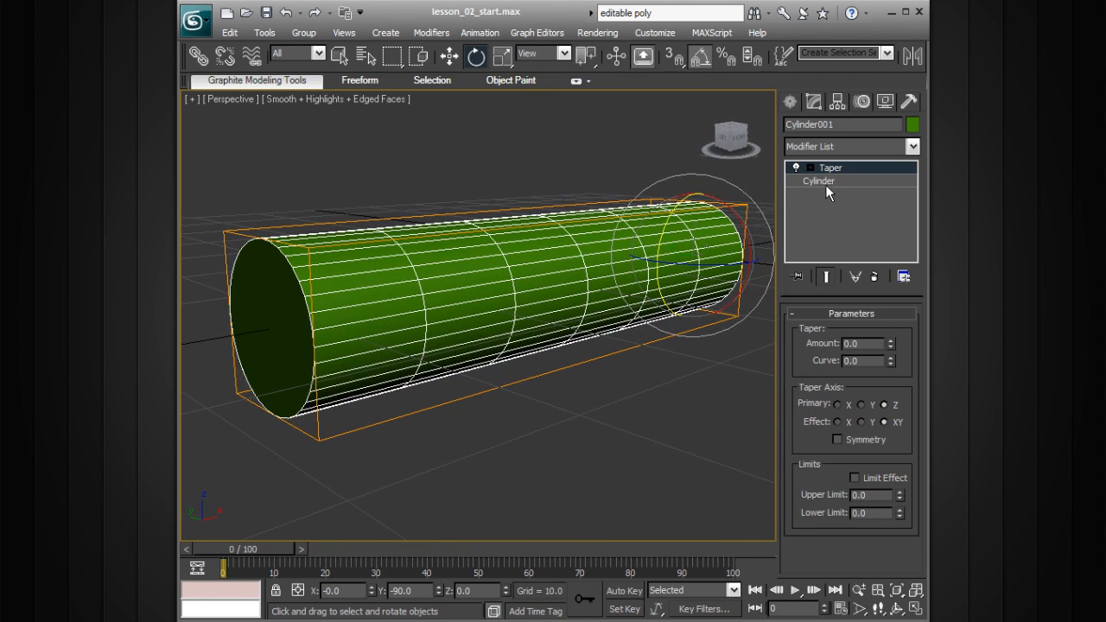
- Try rotating the Taper modifier's gizmo, undo the rotation and return to the modifier's main level
{"action": "left_click", "coordinate": [810, 168]}
{"action": "left_click", "coordinate": [840, 181]}
{"action": "left_click_drag", "start_coordinate": [663, 233], "coordinate": [668, 222]}
{"action": "key", "text": "ctrl+z"}
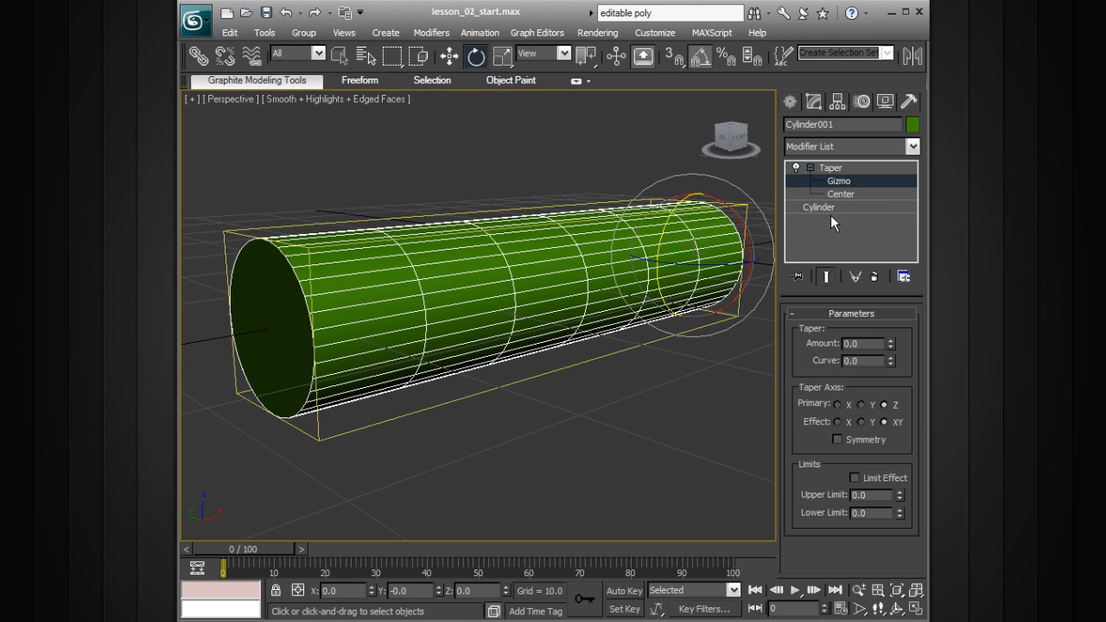
{"action": "left_click", "coordinate": [810, 168]}
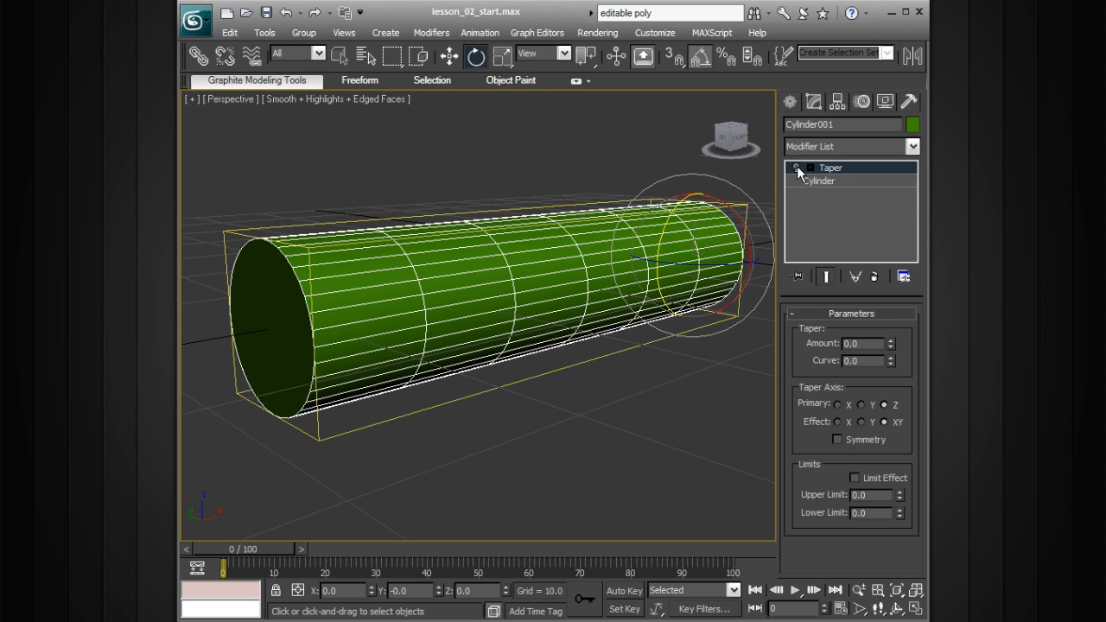
- Try Taper amounts of 0.57, -0.3 and 0.47 on the cylinder
{"action": "middle_click_drag", "start_coordinate": [661, 270], "coordinate": [600, 322], "text": "alt"}
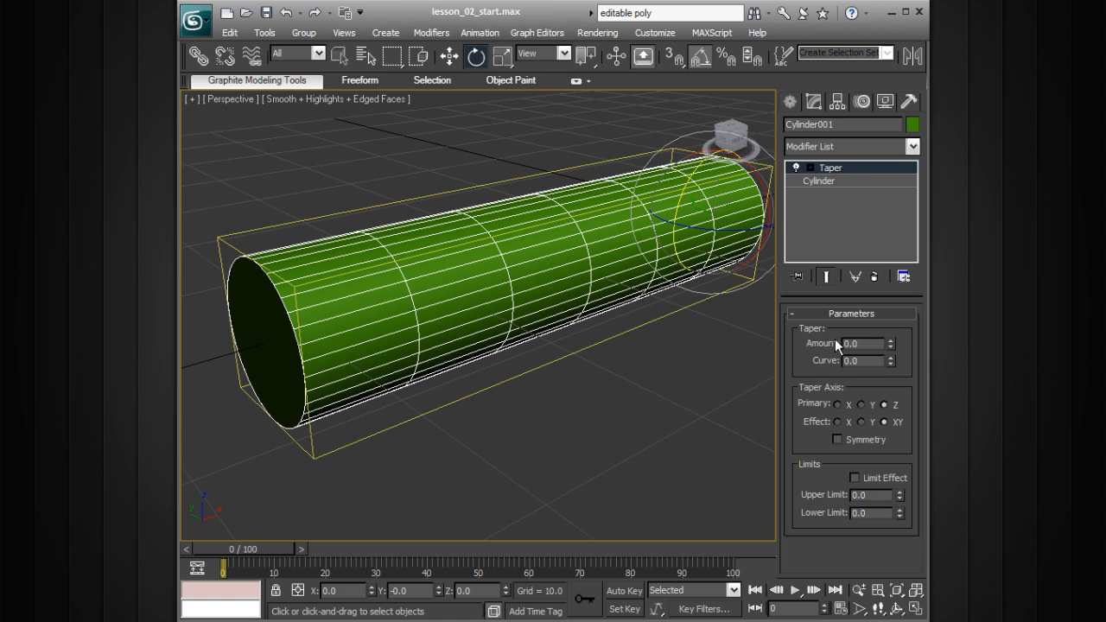
{"action": "left_click_drag", "start_coordinate": [891, 346], "coordinate": [896, 304]}
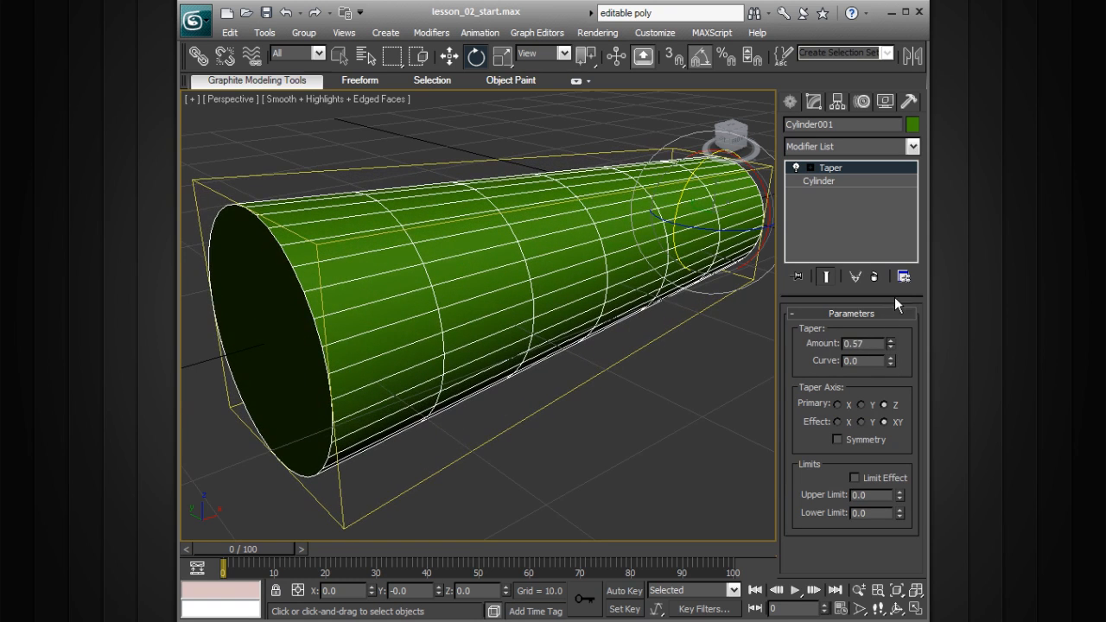
{"action": "middle_click_drag", "start_coordinate": [474, 332], "coordinate": [471, 304], "text": "alt"}
{"action": "scroll", "coordinate": [471, 304], "scroll_direction": "up", "scroll_amount": 2}
{"action": "scroll", "coordinate": [576, 333], "scroll_direction": "down", "scroll_amount": 4}
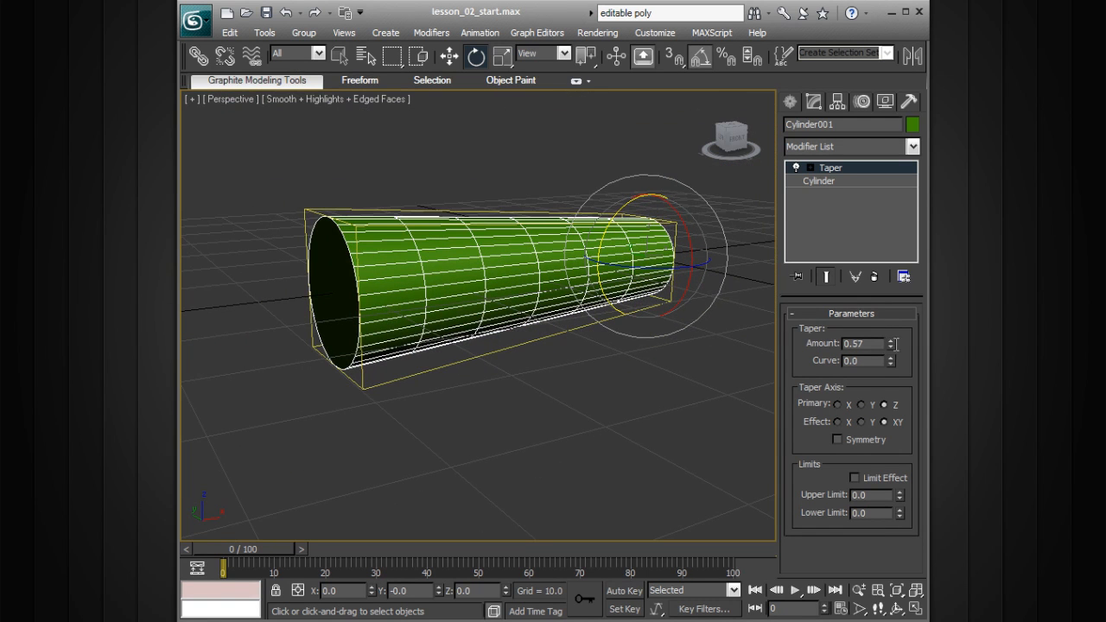
{"action": "left_click_drag", "start_coordinate": [890, 346], "coordinate": [884, 413]}
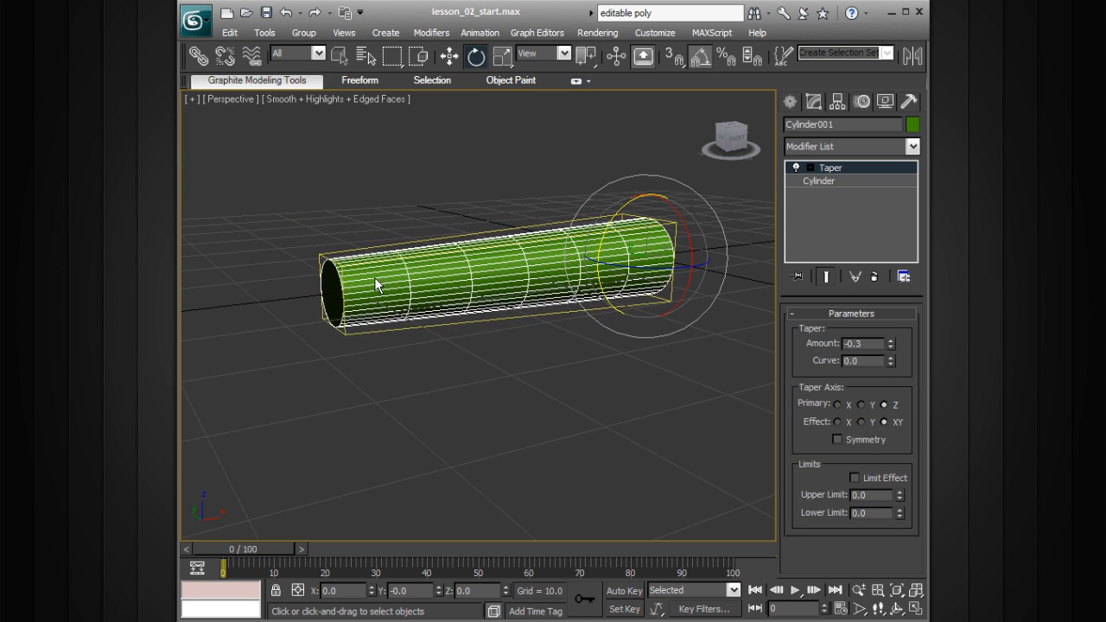
{"action": "left_click_drag", "start_coordinate": [890, 346], "coordinate": [894, 278]}
{"action": "middle_click_drag", "start_coordinate": [714, 366], "coordinate": [701, 339], "text": "alt"}
- Try Taper curve values of -1.26 and -0.44 to bend the cylinder's sides inward
{"action": "left_click_drag", "start_coordinate": [892, 364], "coordinate": [872, 355]}
{"action": "left_click_drag", "start_coordinate": [853, 440], "coordinate": [853, 464]}
{"action": "middle_click_drag", "start_coordinate": [674, 342], "coordinate": [607, 275], "text": "alt"}
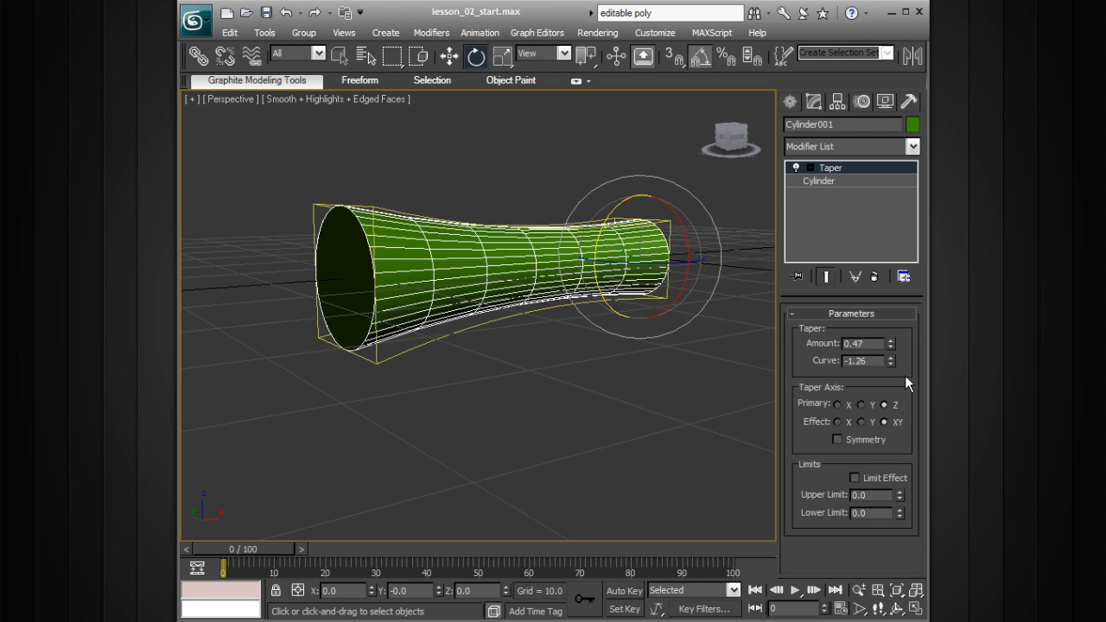
{"action": "left_click_drag", "start_coordinate": [890, 361], "coordinate": [856, 299]}
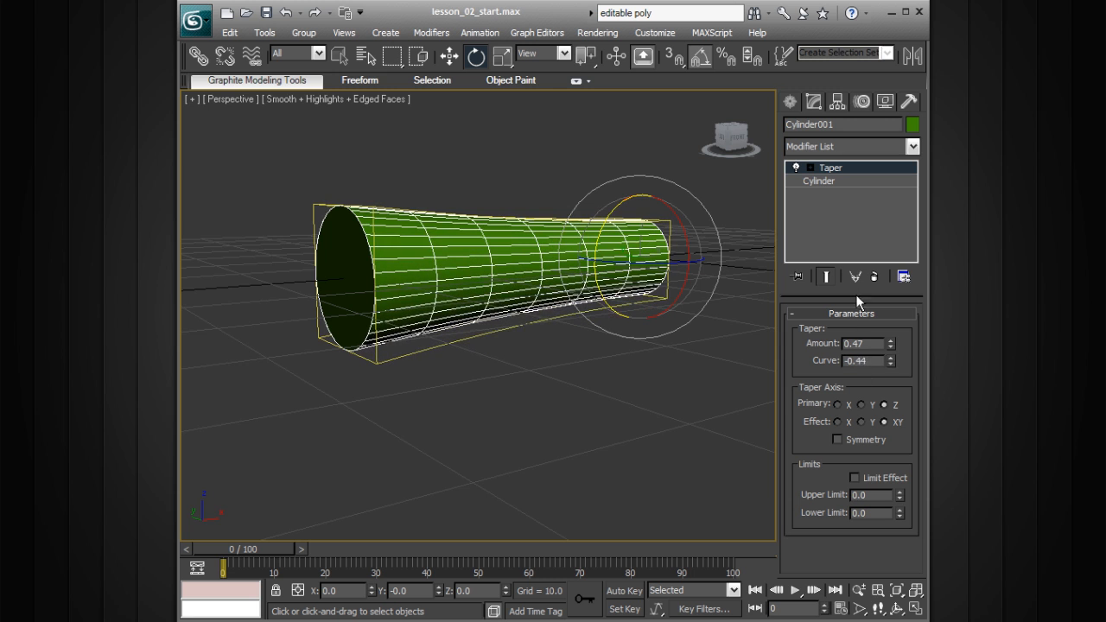
- Set the base cylinder's radius to 4.505 beneath the Taper and return to the Taper level
{"action": "left_click", "coordinate": [835, 181]}
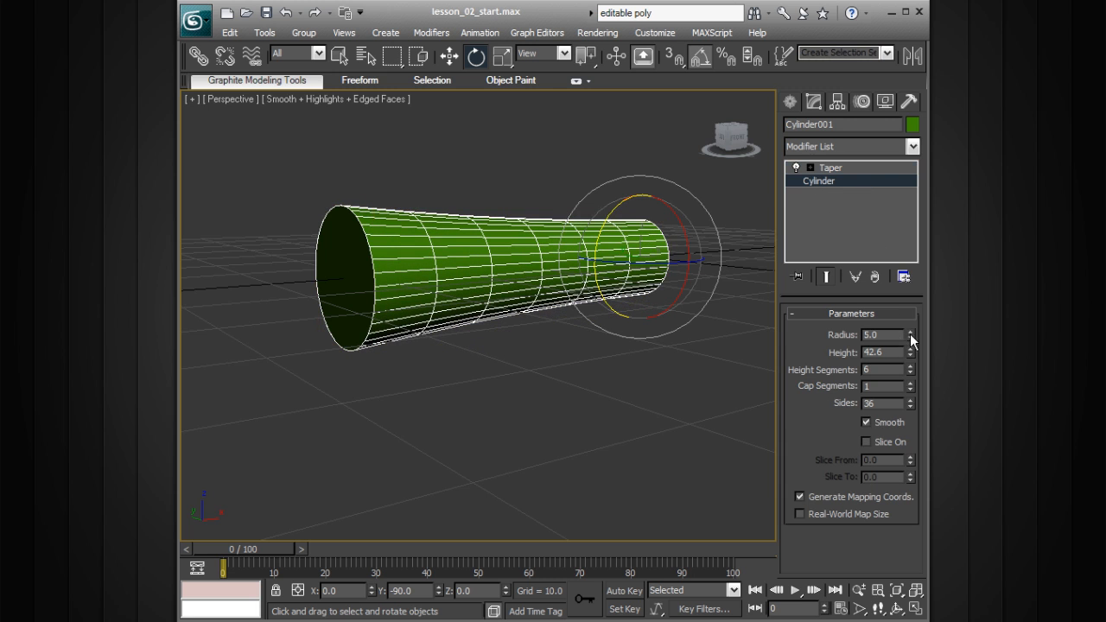
{"action": "left_click_drag", "start_coordinate": [911, 333], "coordinate": [910, 335]}
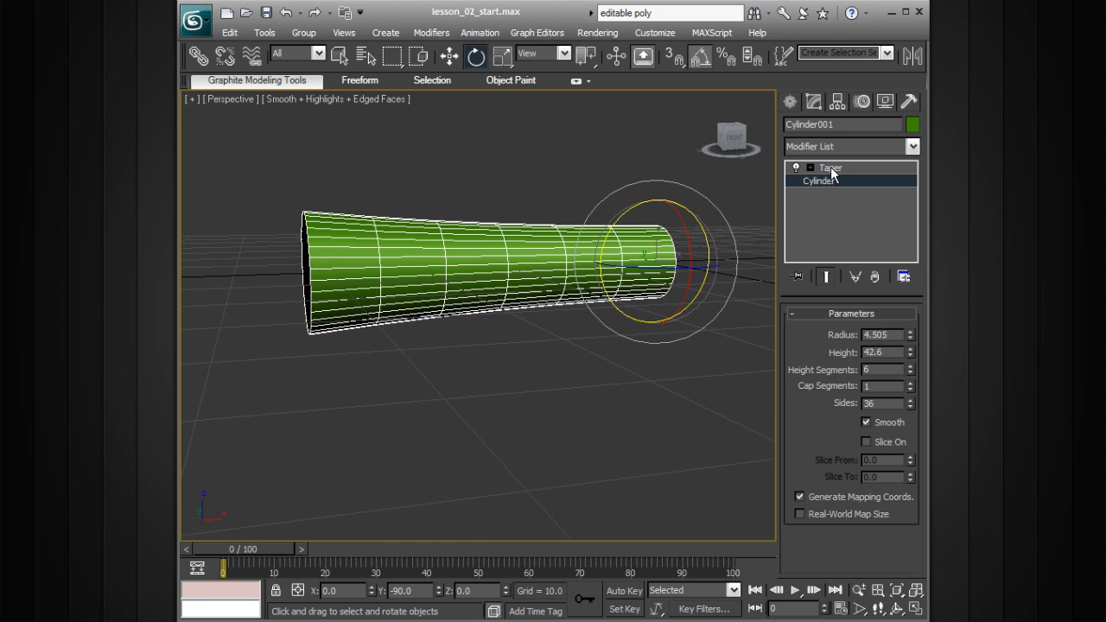
{"action": "left_click", "coordinate": [831, 169]}
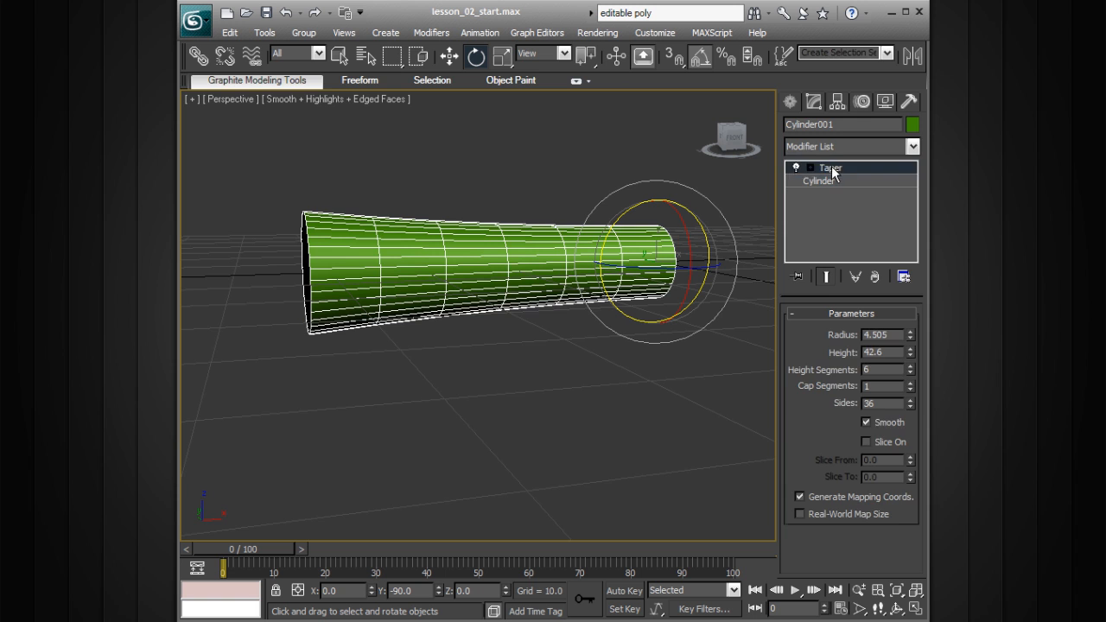
- From the Cylinder level, turn off the end result display to view the untapered shape, and turn it back on
{"action": "left_click", "coordinate": [825, 181]}
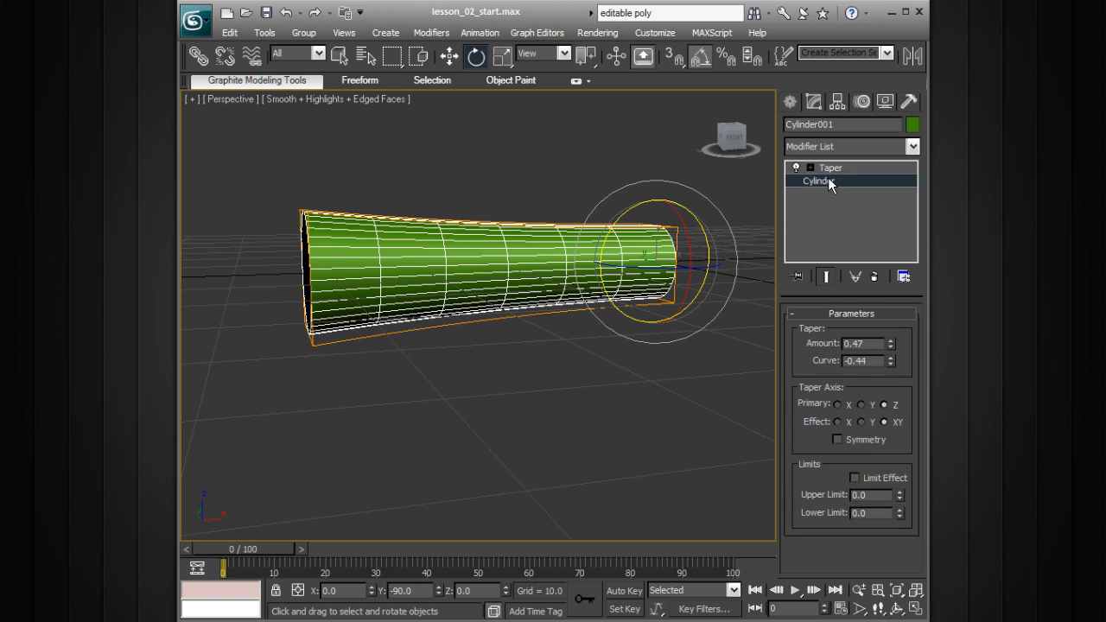
{"action": "left_click", "coordinate": [831, 277]}
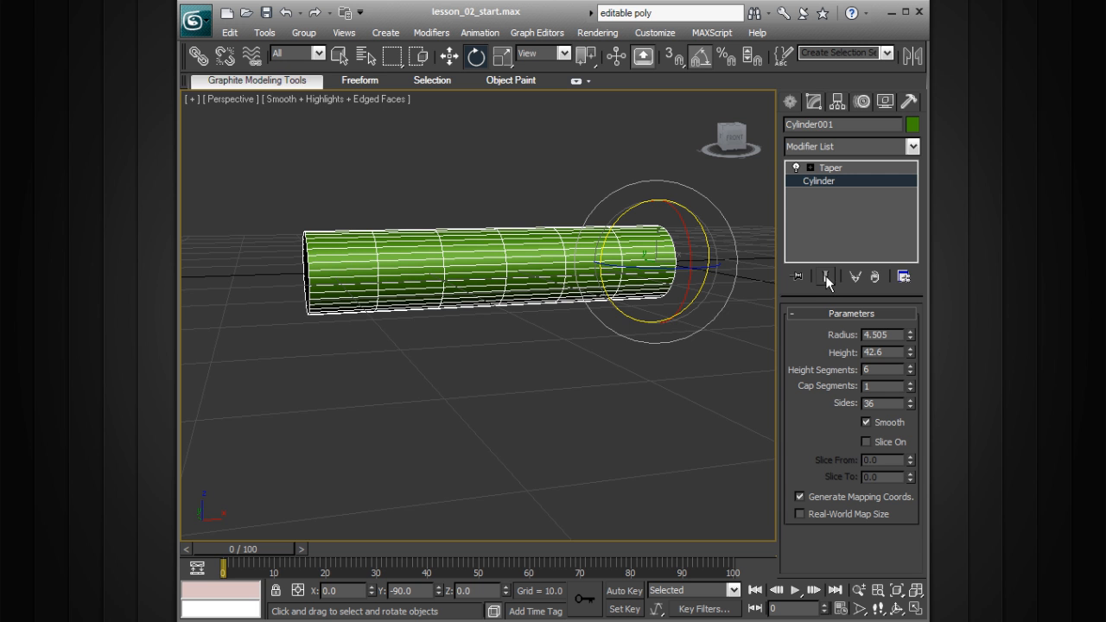
{"action": "middle_click_drag", "start_coordinate": [644, 261], "coordinate": [709, 252], "text": "alt"}
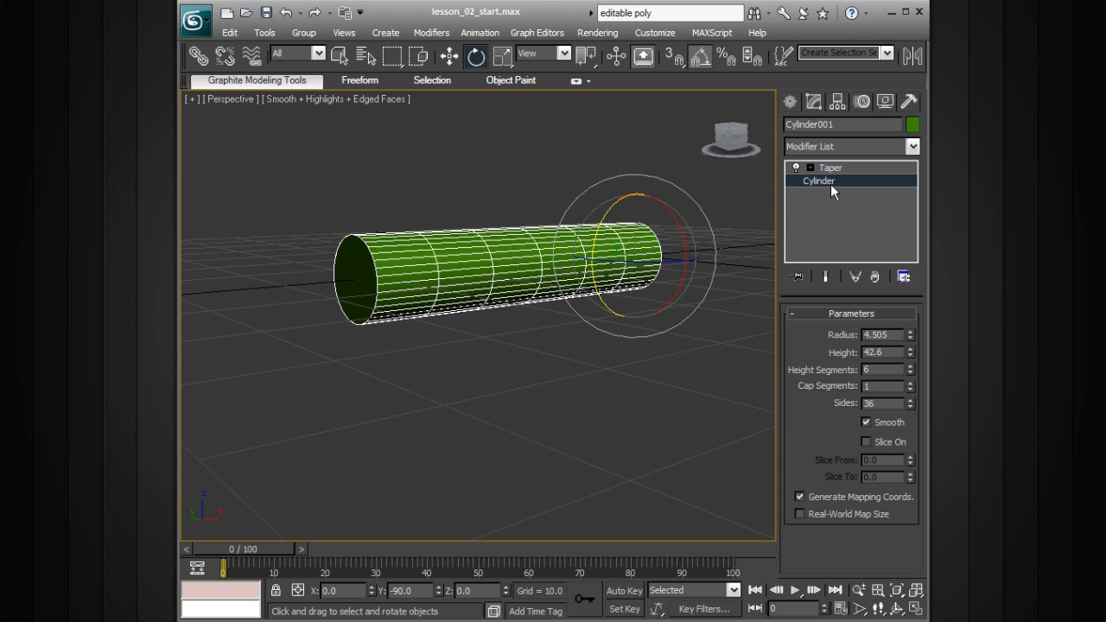
{"action": "left_click", "coordinate": [822, 275]}
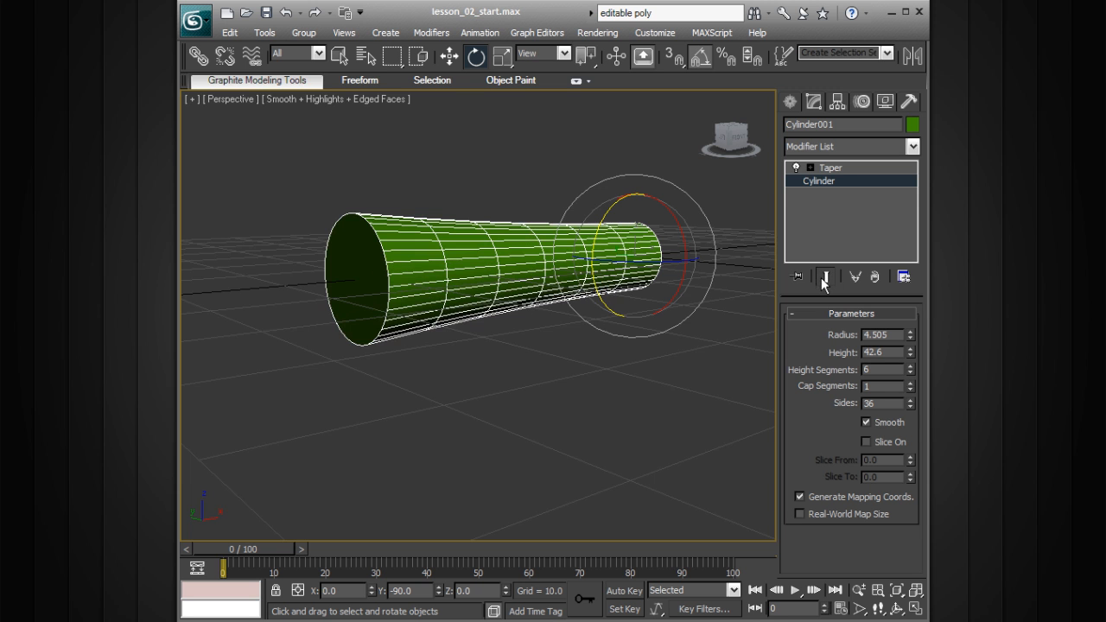
{"action": "middle_click_drag", "start_coordinate": [688, 260], "coordinate": [681, 254], "text": "alt"}
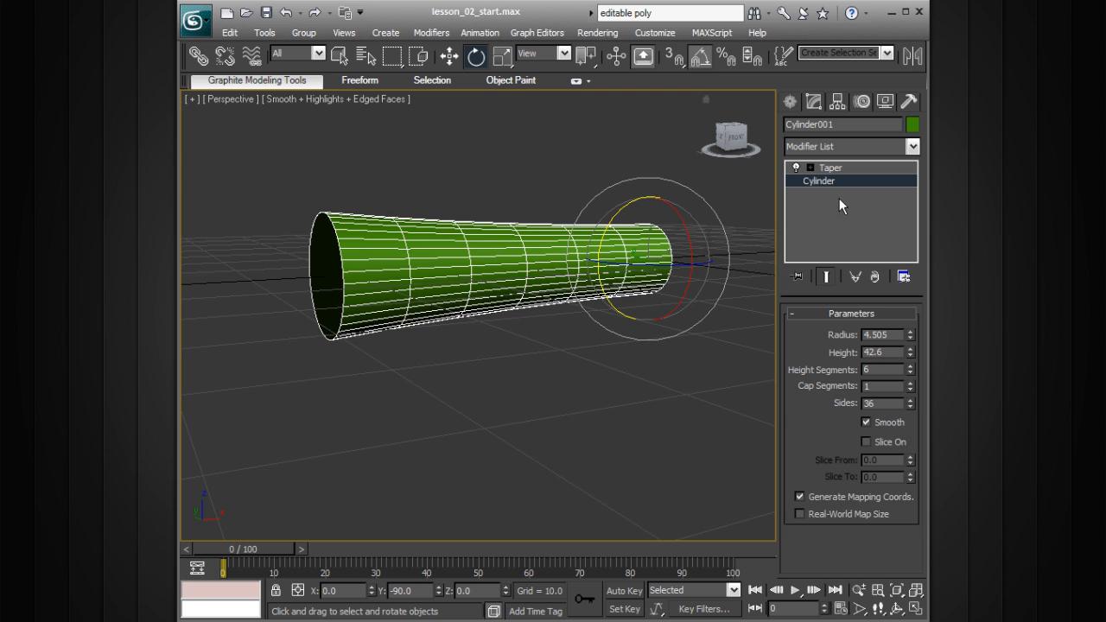
- Toggle the Taper modifier off and on to compare the cylinder with and without its effect
{"action": "left_click", "coordinate": [796, 168]}
{"action": "left_click", "coordinate": [796, 168]}
{"action": "left_click", "coordinate": [796, 168]}
{"action": "left_click", "coordinate": [796, 168]}
- Set the Taper modifier's curve to 0 and its amount to 0.55
{"action": "left_click", "coordinate": [834, 169]}
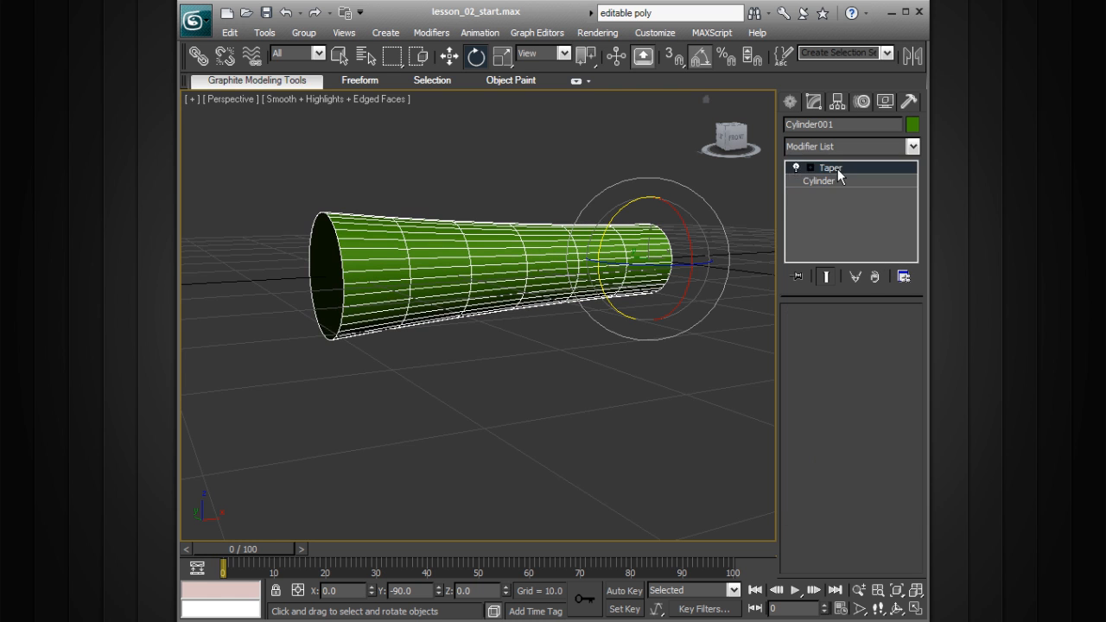
{"action": "left_click_drag", "start_coordinate": [877, 358], "coordinate": [808, 355]}
{"action": "type", "text": "0"}
{"action": "key", "text": "Return"}
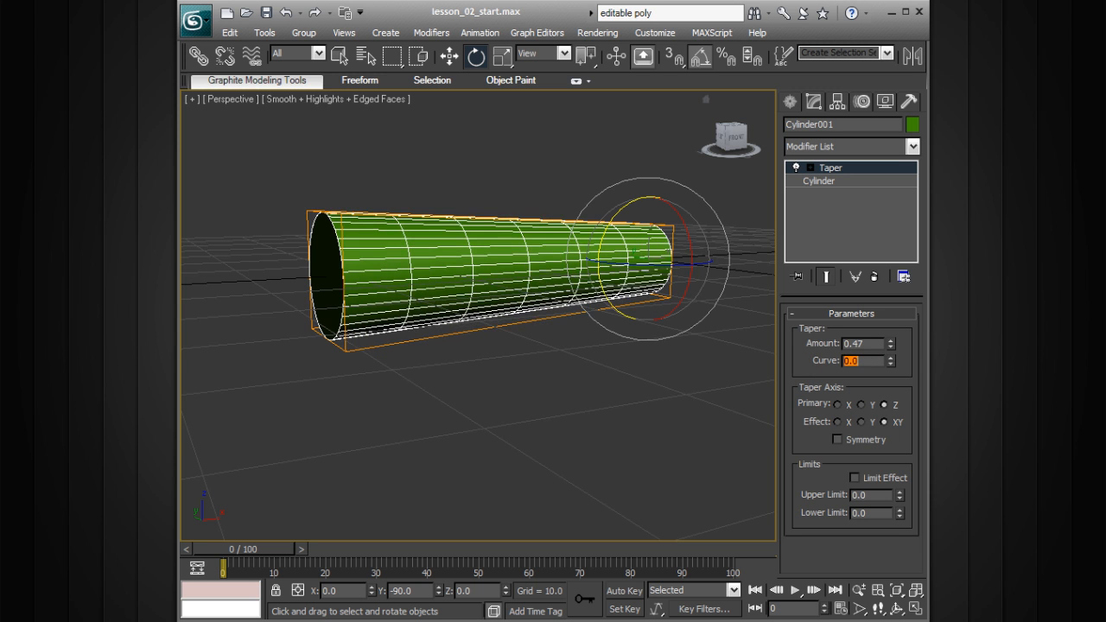
{"action": "middle_click_drag", "start_coordinate": [670, 337], "coordinate": [703, 323], "text": "alt"}
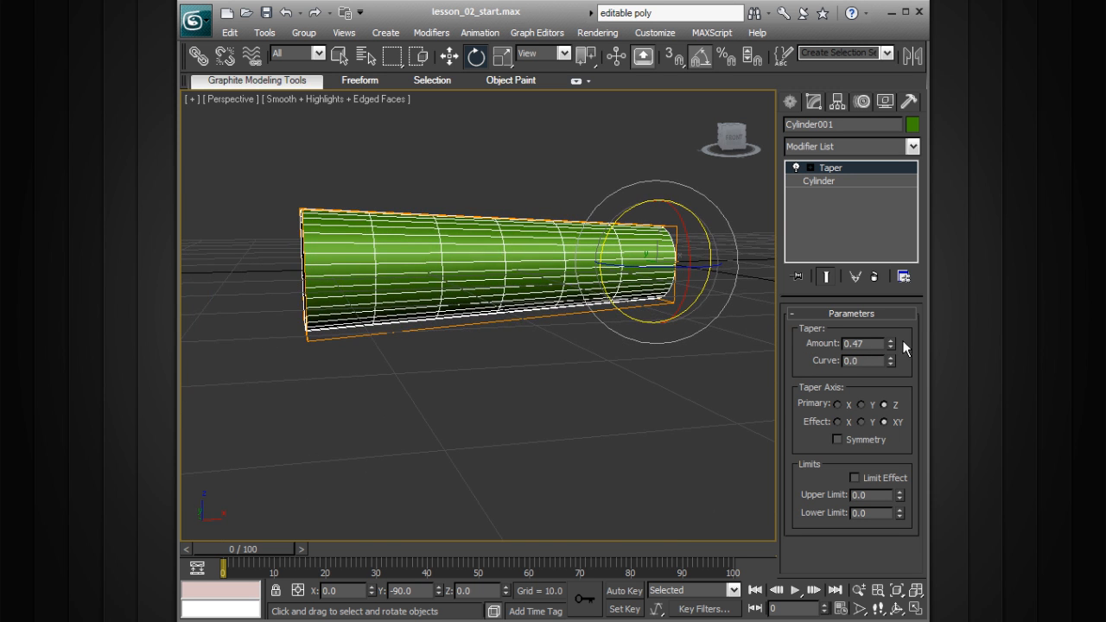
{"action": "left_click_drag", "start_coordinate": [891, 344], "coordinate": [891, 337]}
{"action": "middle_click_drag", "start_coordinate": [705, 314], "coordinate": [530, 294], "text": "alt"}
{"action": "scroll", "coordinate": [637, 327], "scroll_direction": "up", "scroll_amount": 5}
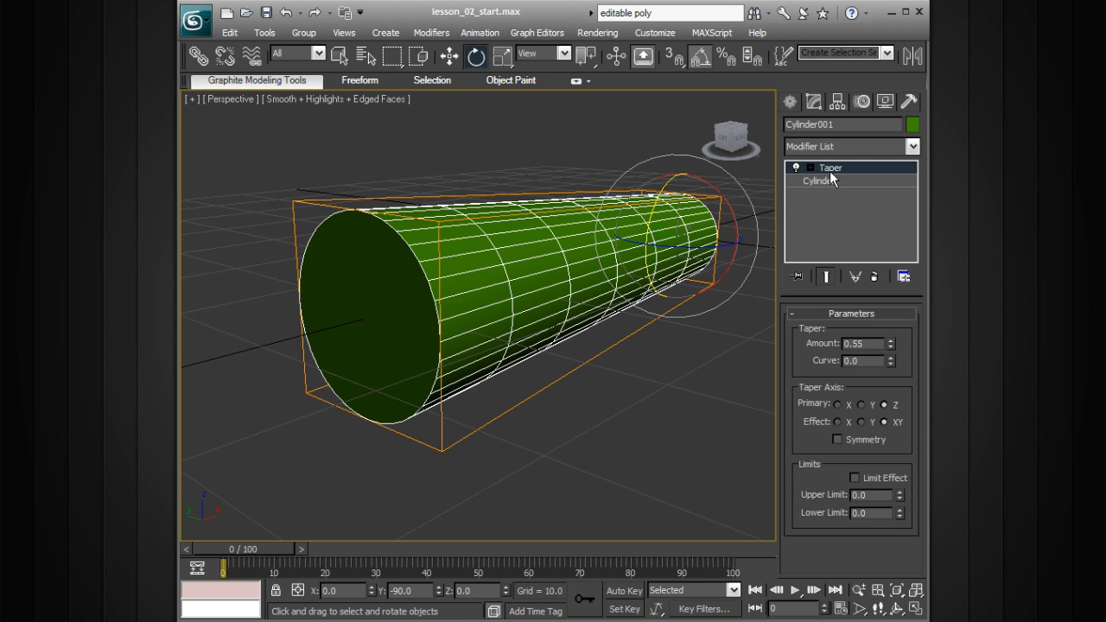
- Add an Edit Poly modifier above the Taper
{"action": "left_click", "coordinate": [889, 140]}
{"action": "scroll", "coordinate": [916, 215], "scroll_direction": "down", "scroll_amount": 1}
{"action": "left_click_drag", "start_coordinate": [916, 214], "coordinate": [916, 260]}
{"action": "left_click", "coordinate": [862, 423]}
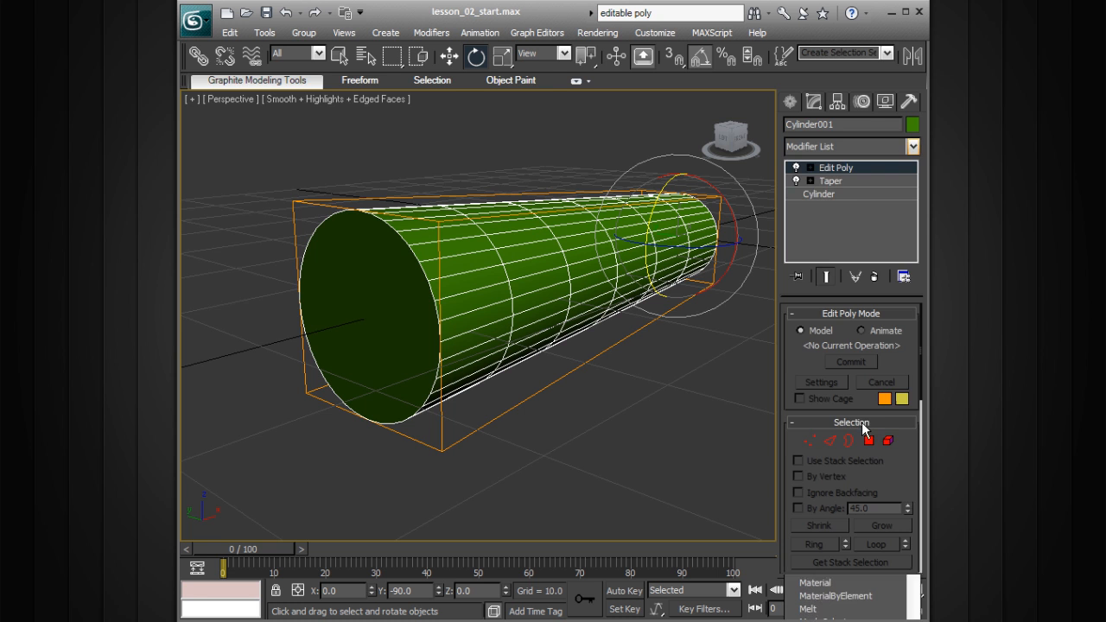
- Enter Edit Poly's Vertex level and select a vertex on the cylinder's side with the Move tool
{"action": "left_click", "coordinate": [810, 168]}
{"action": "left_click", "coordinate": [836, 194]}
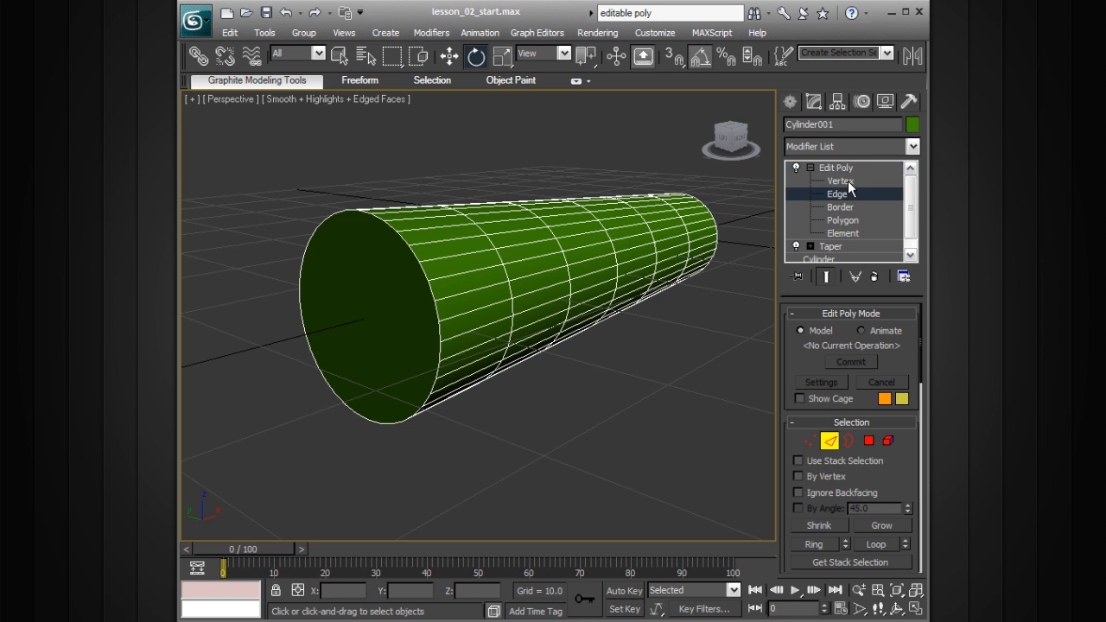
{"action": "left_click", "coordinate": [849, 182]}
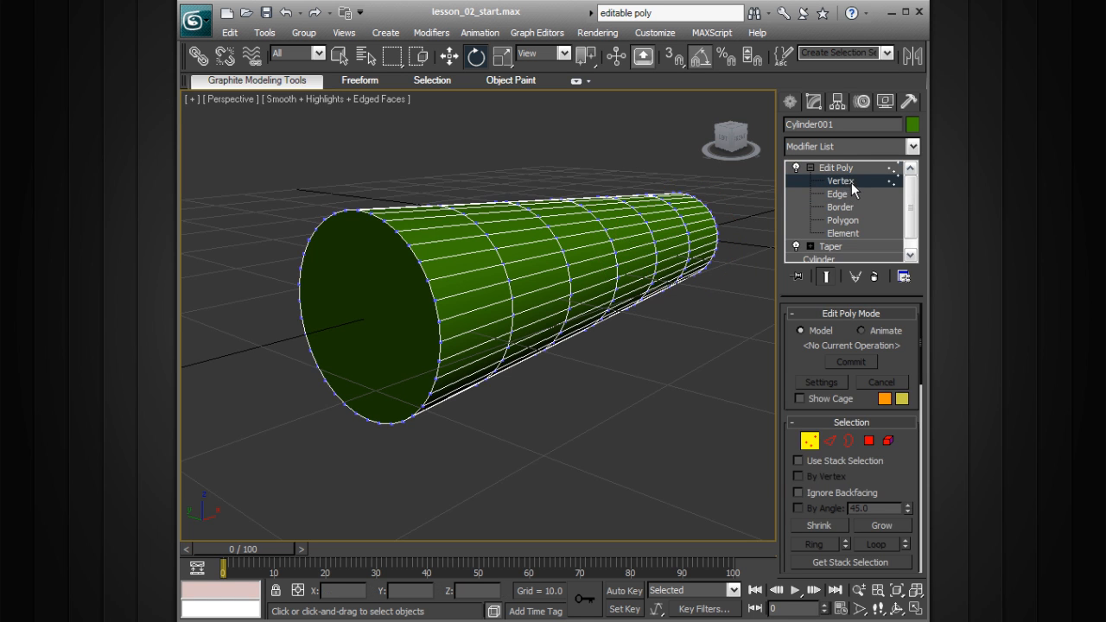
{"action": "left_click", "coordinate": [566, 253]}
{"action": "key", "text": "q"}
{"action": "key", "text": "w"}
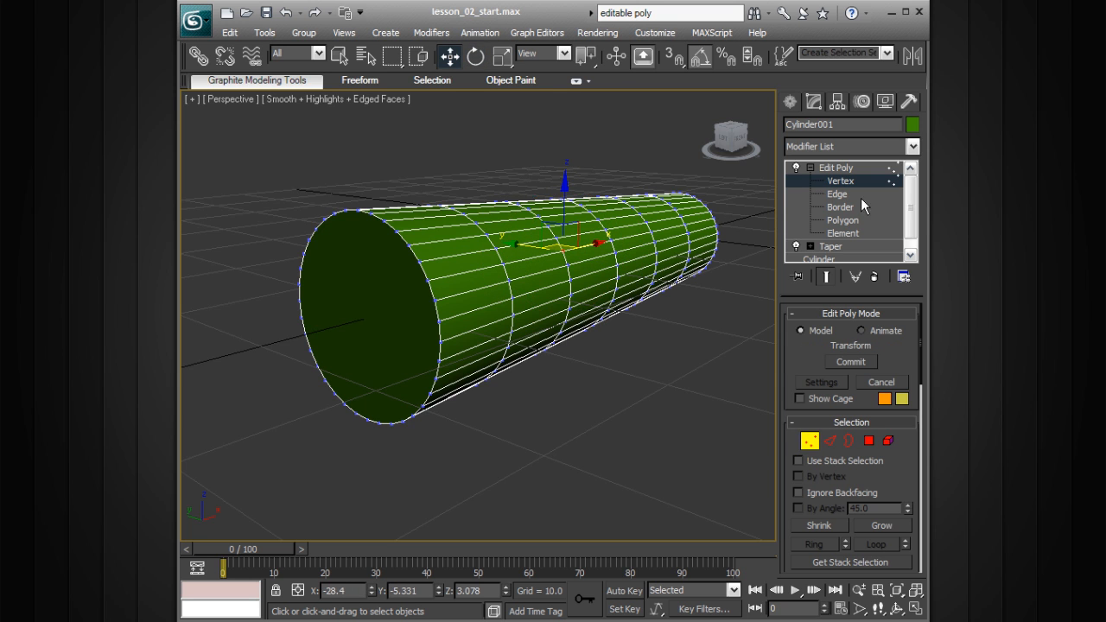
- Open the base Cylinder parameters beneath Edit Poly, choosing to continue despite the topology dependency
{"action": "left_click", "coordinate": [812, 167]}
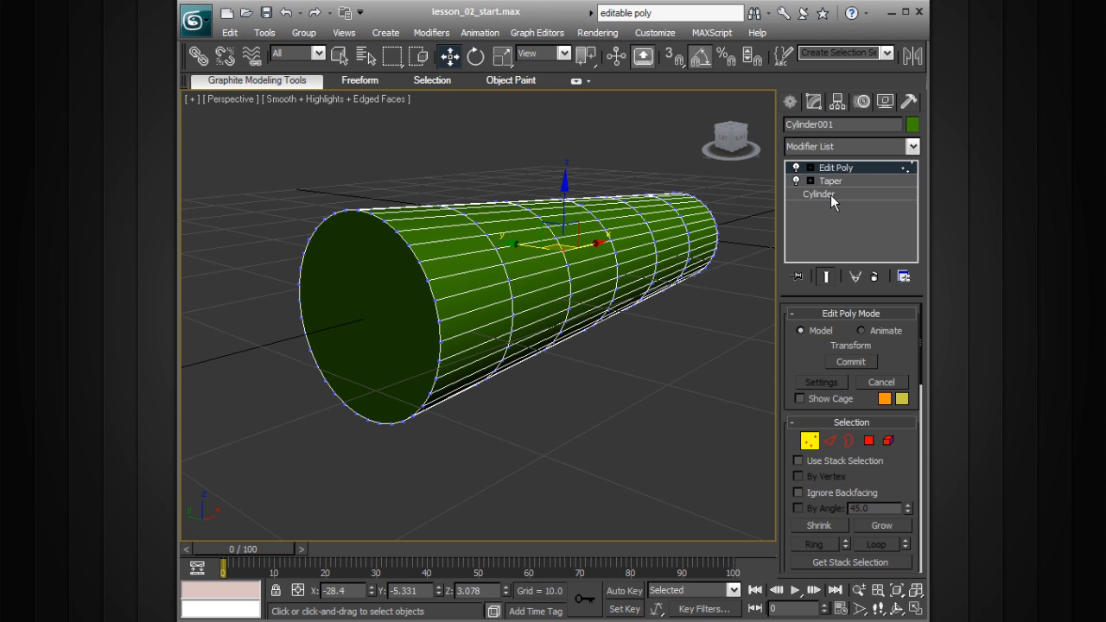
{"action": "left_click", "coordinate": [833, 194]}
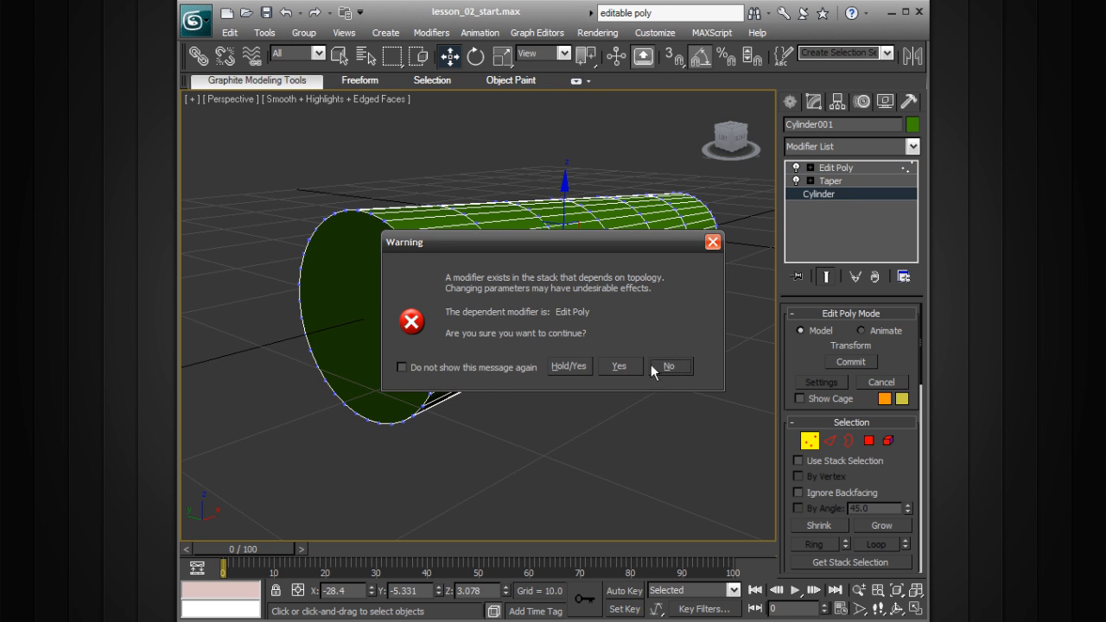
{"action": "left_click", "coordinate": [618, 366]}
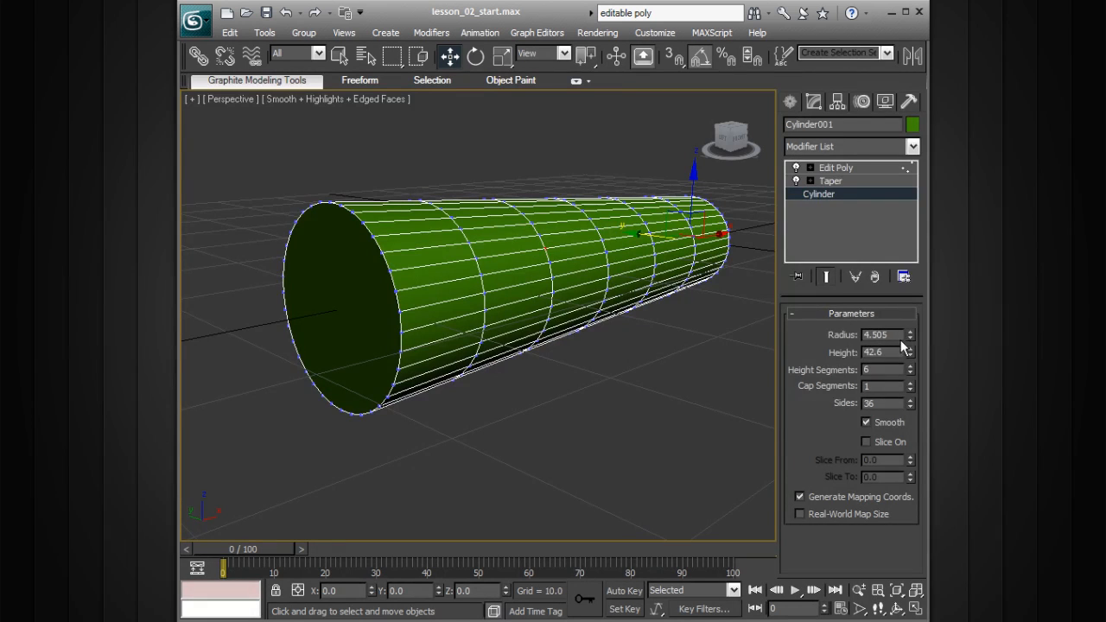
- Remove the Edit Poly modifier from the stack
{"action": "left_click", "coordinate": [835, 167]}
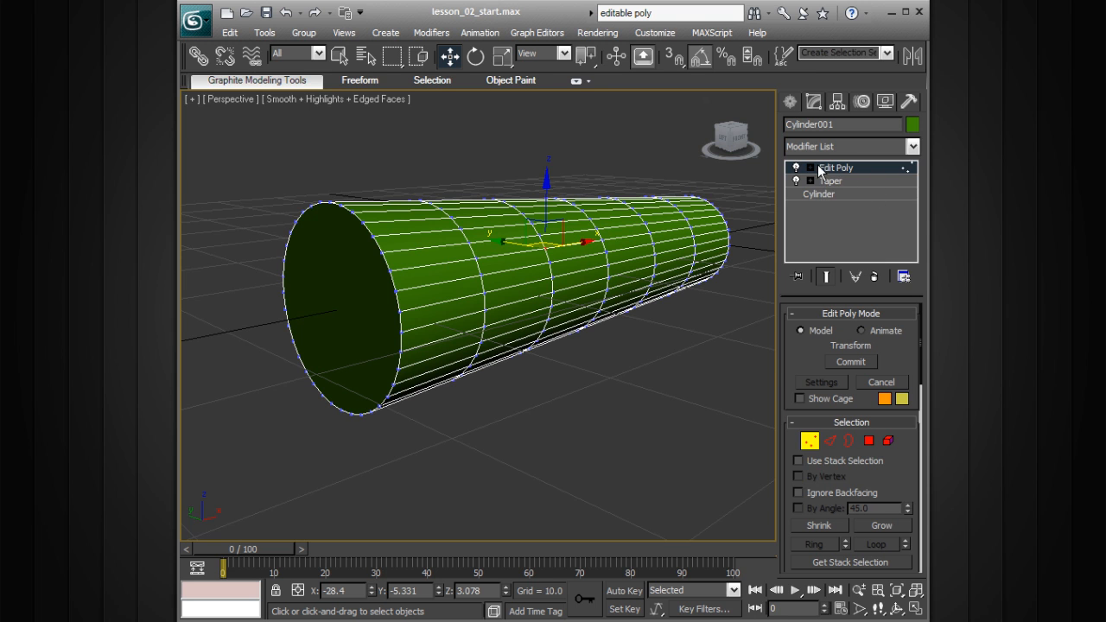
{"action": "left_click", "coordinate": [873, 277]}
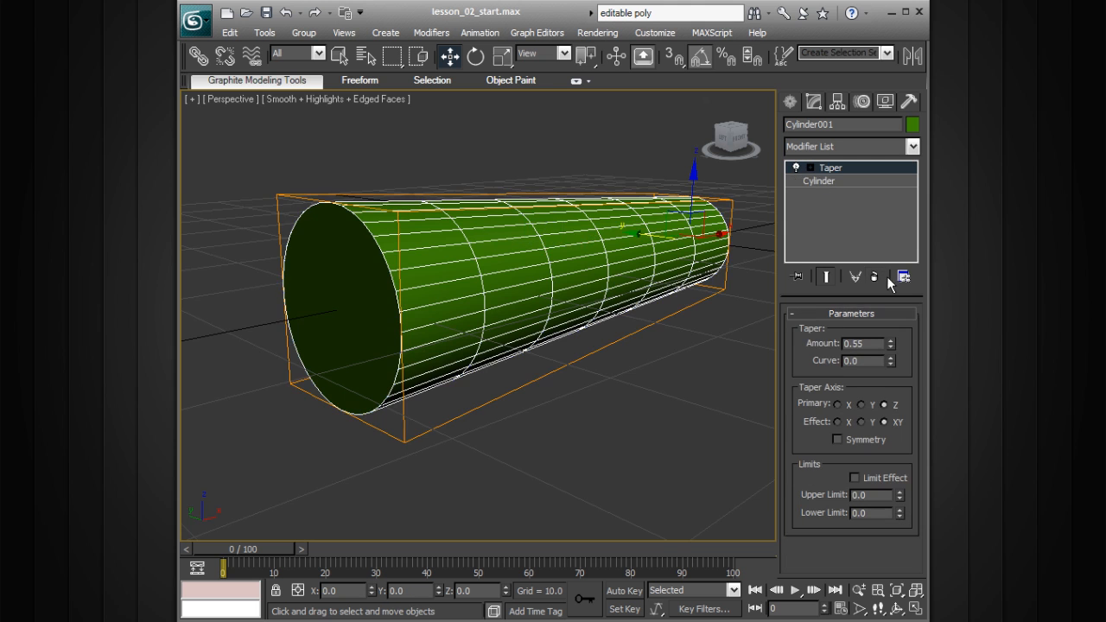
{"action": "middle_click_drag", "start_coordinate": [752, 195], "coordinate": [609, 145], "text": "alt"}
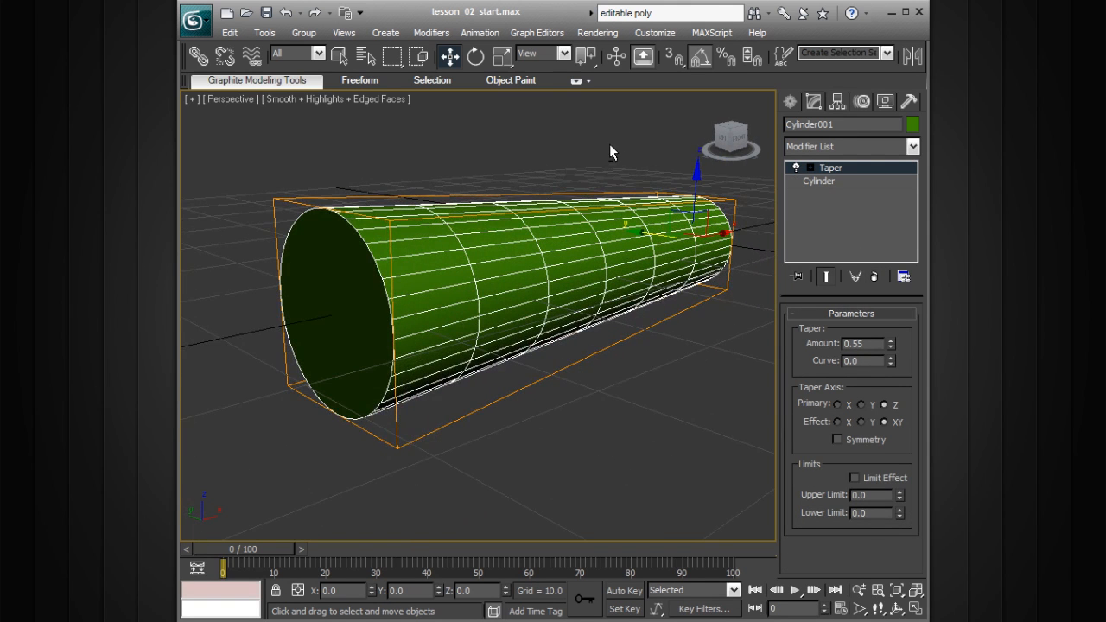
{"action": "middle_click_drag", "start_coordinate": [645, 205], "coordinate": [622, 155], "text": "alt"}
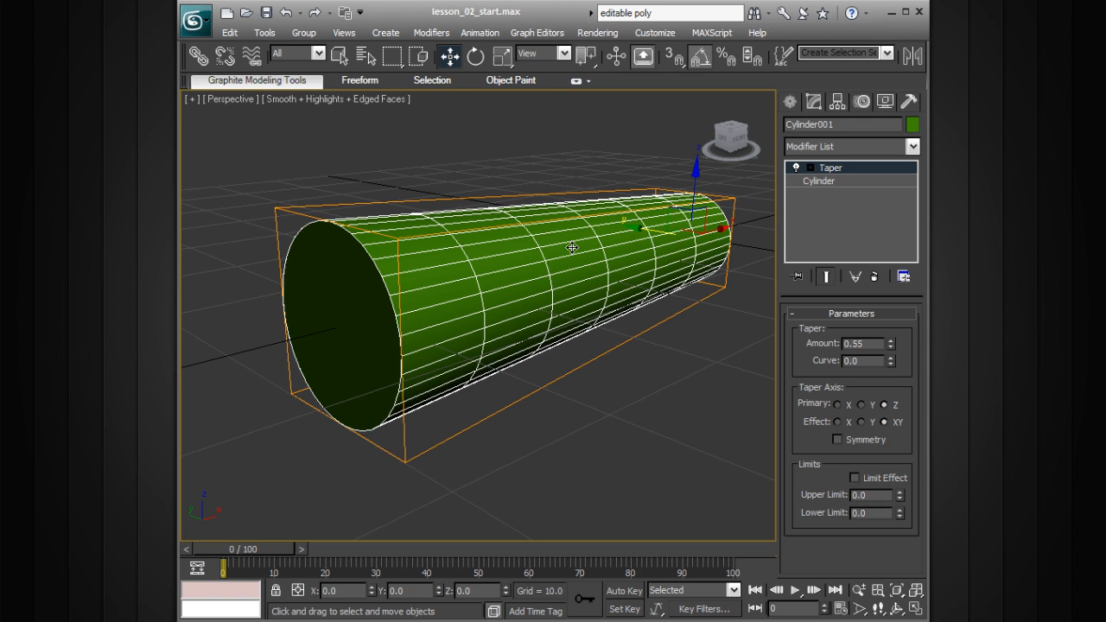
- Collapse the cylinder's entire modifier stack, accepting the loss of its creation parameters, and inspect the resulting mesh
{"action": "right_click", "coordinate": [838, 171]}
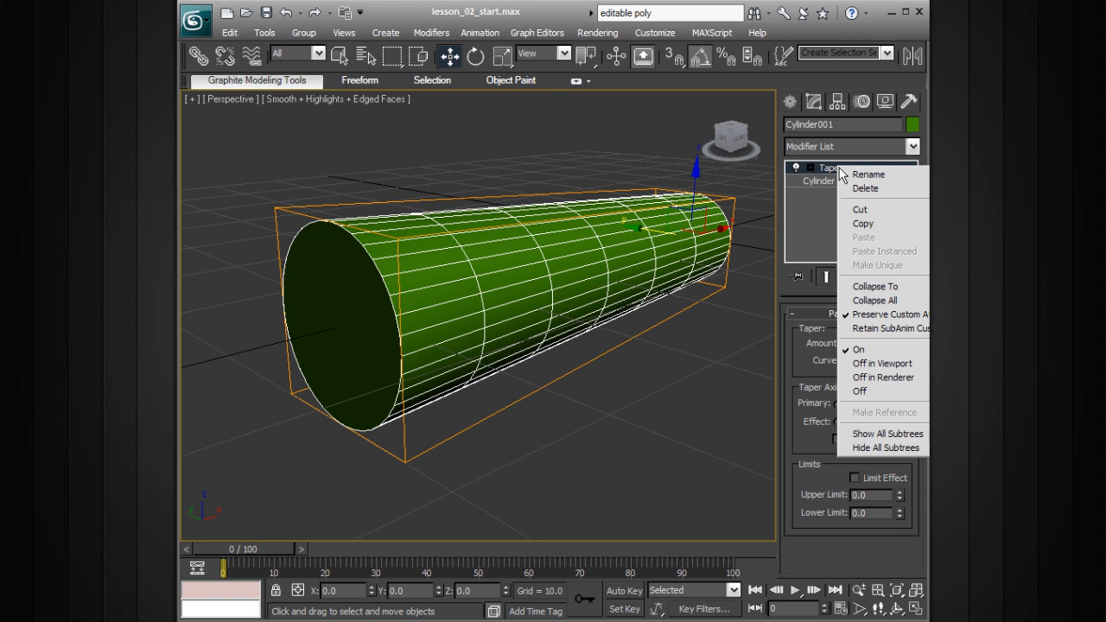
{"action": "left_click", "coordinate": [882, 300]}
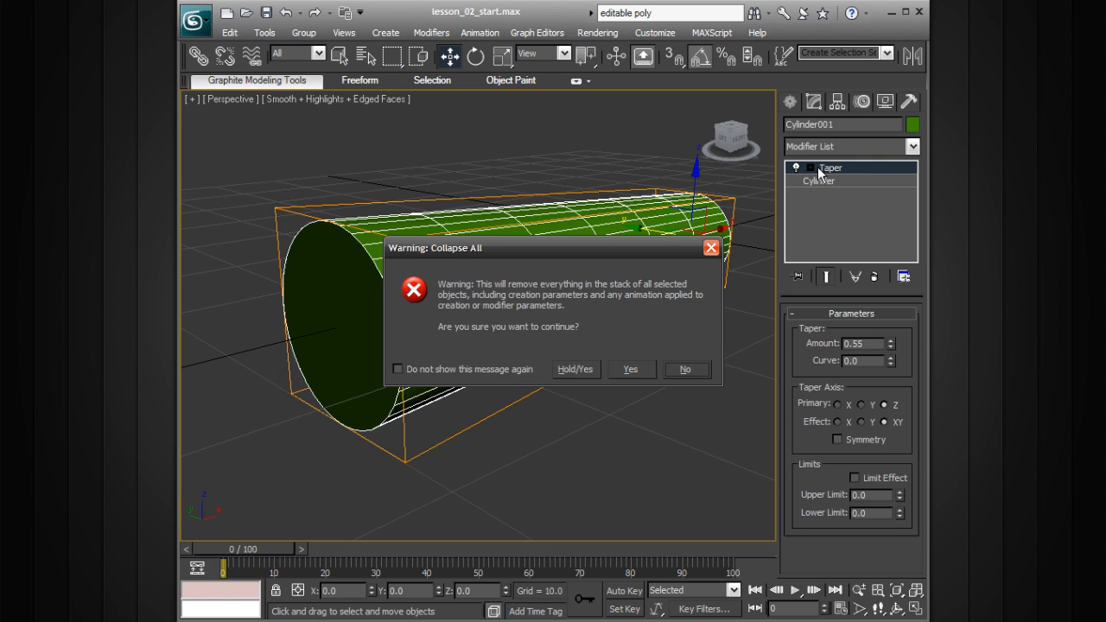
{"action": "left_click", "coordinate": [631, 369]}
{"action": "middle_click_drag", "start_coordinate": [694, 233], "coordinate": [645, 241], "text": "alt"}
{"action": "scroll", "coordinate": [645, 240], "scroll_direction": "up", "scroll_amount": 3}
{"action": "scroll", "coordinate": [683, 289], "scroll_direction": "down", "scroll_amount": 6}
{"action": "middle_click_drag", "start_coordinate": [687, 298], "coordinate": [667, 270], "text": "alt"}
{"action": "middle_click_drag", "start_coordinate": [577, 308], "coordinate": [595, 300], "text": "alt"}
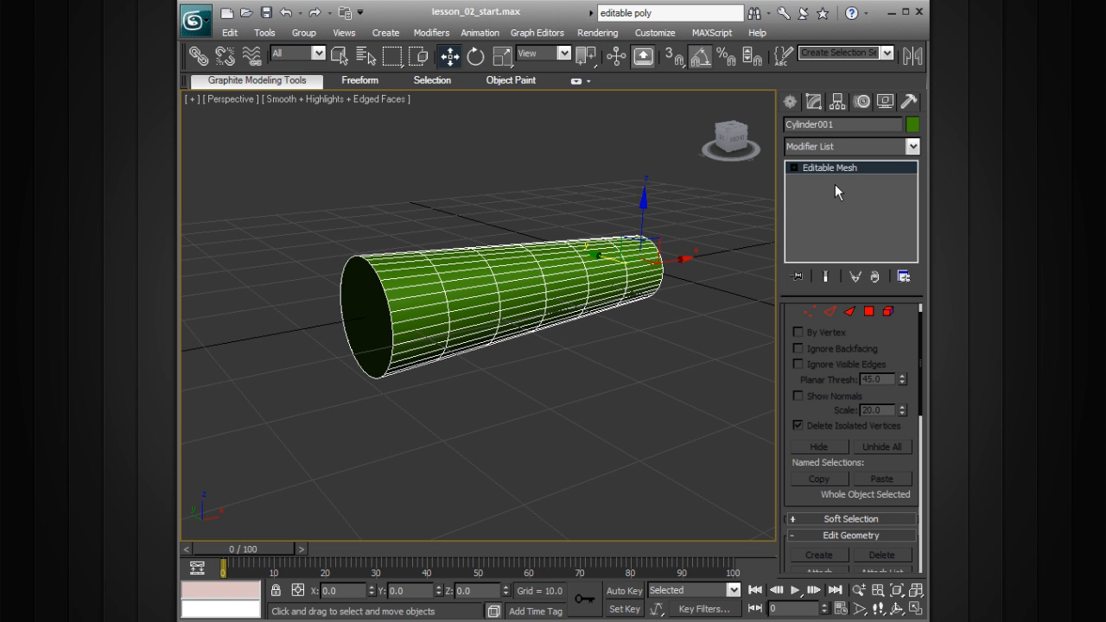
- Convert the collapsed cylinder mesh to an Editable Poly
{"action": "right_click", "coordinate": [573, 272]}
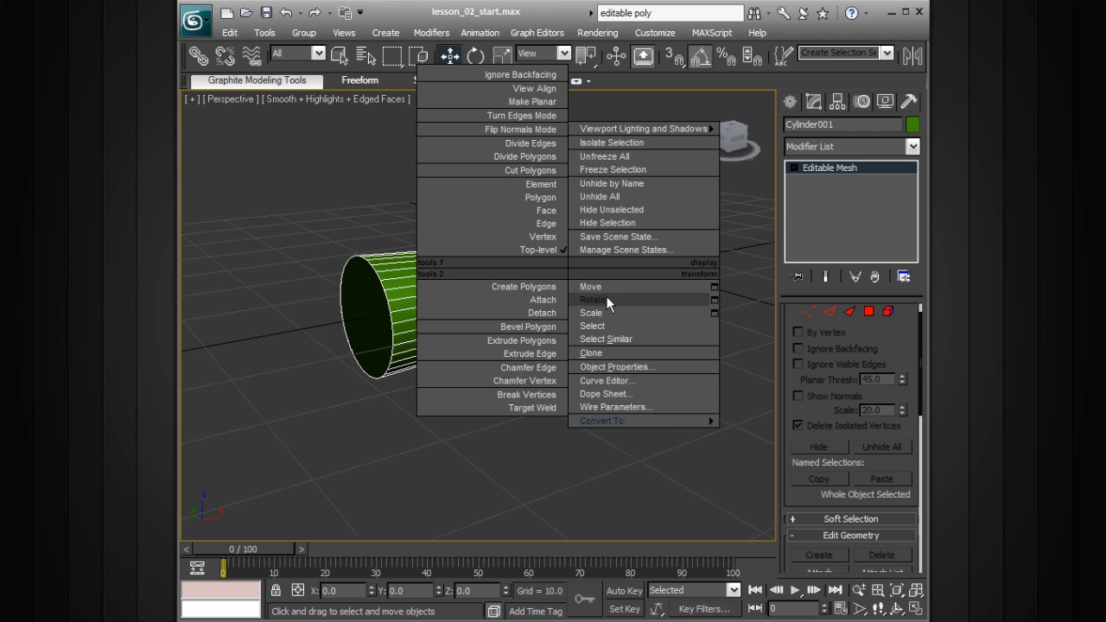
{"action": "mouse_move", "coordinate": [636, 420]}
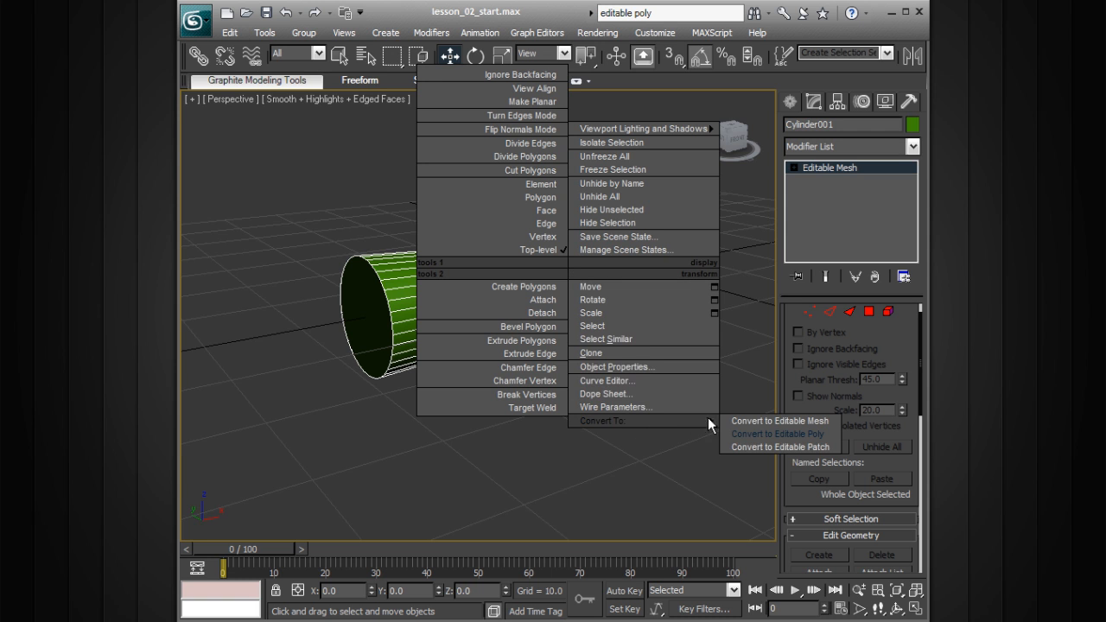
{"action": "left_click", "coordinate": [770, 432]}
{"action": "middle_click_drag", "start_coordinate": [689, 300], "coordinate": [709, 284], "text": "alt"}
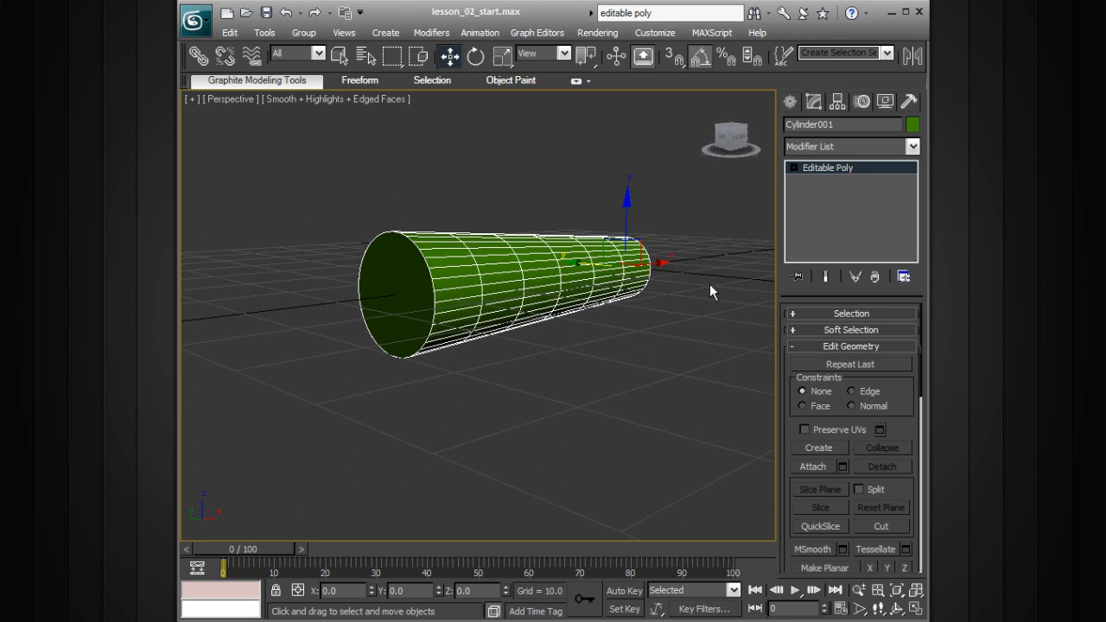
- Expand the Editable Poly's sub-object levels and look through Vertex, Edge, Border, Polygon and Element in turn
{"action": "left_click", "coordinate": [794, 168]}
{"action": "middle_click_drag", "start_coordinate": [709, 233], "coordinate": [641, 290], "text": "alt"}
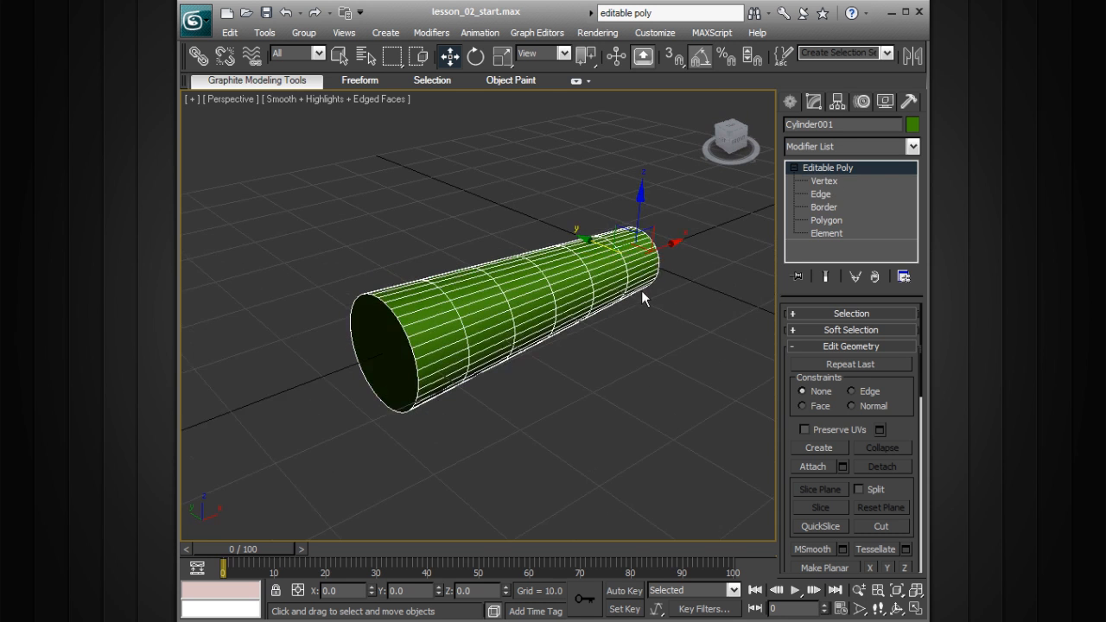
{"action": "left_click", "coordinate": [828, 182]}
{"action": "middle_click_drag", "start_coordinate": [735, 276], "coordinate": [685, 296], "text": "alt"}
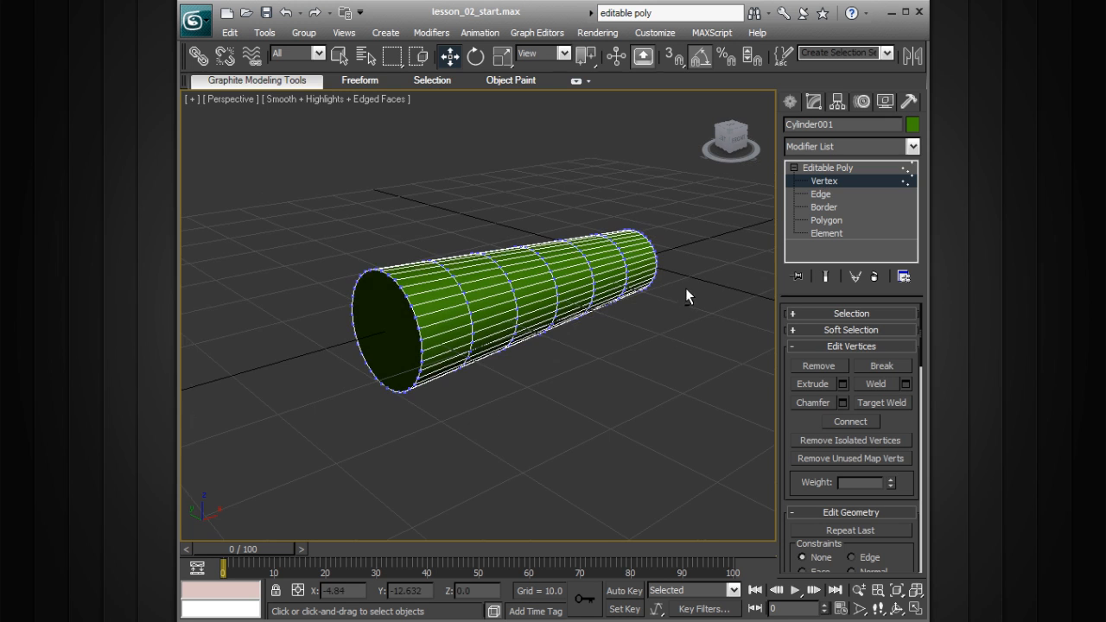
{"action": "left_click", "coordinate": [826, 194]}
{"action": "left_click", "coordinate": [825, 208]}
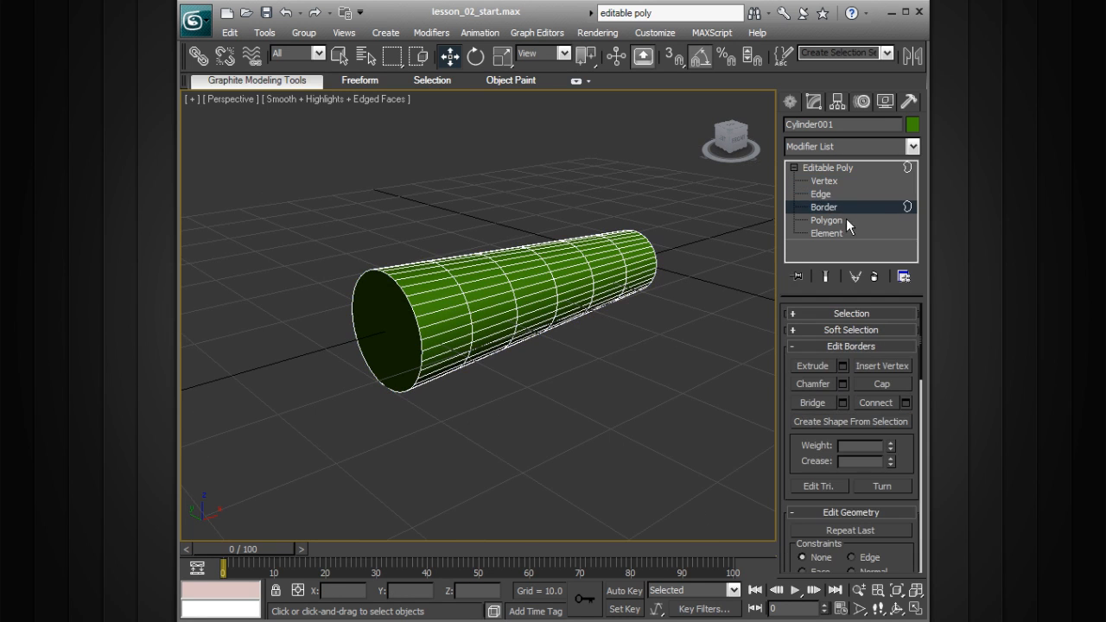
{"action": "left_click", "coordinate": [831, 221]}
{"action": "left_click", "coordinate": [826, 234]}
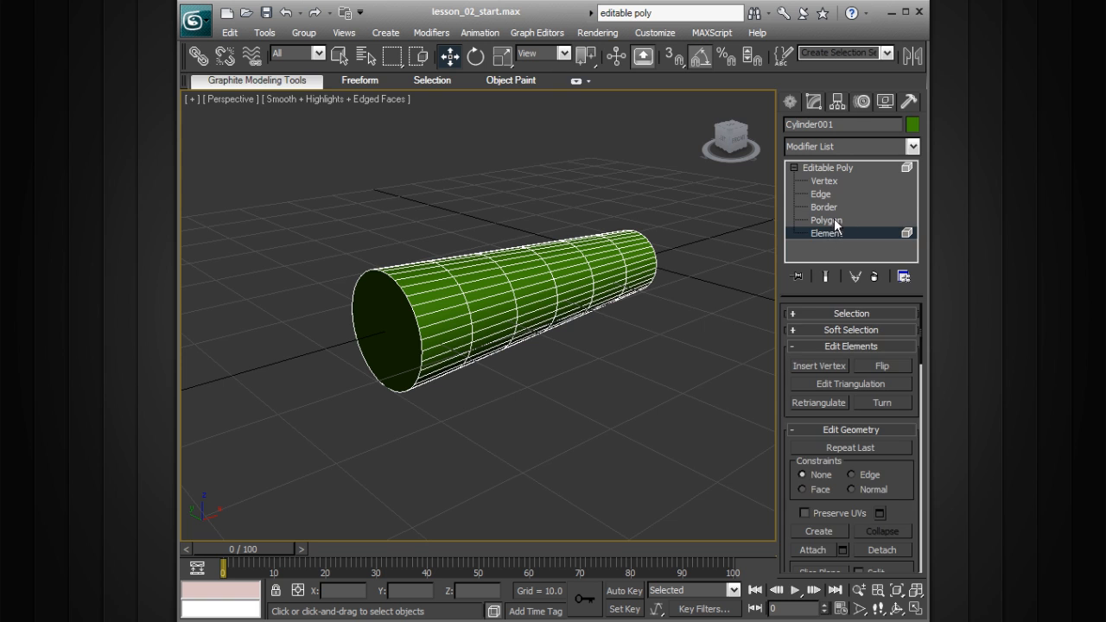
{"action": "left_click", "coordinate": [830, 220]}
{"action": "left_click", "coordinate": [825, 181]}
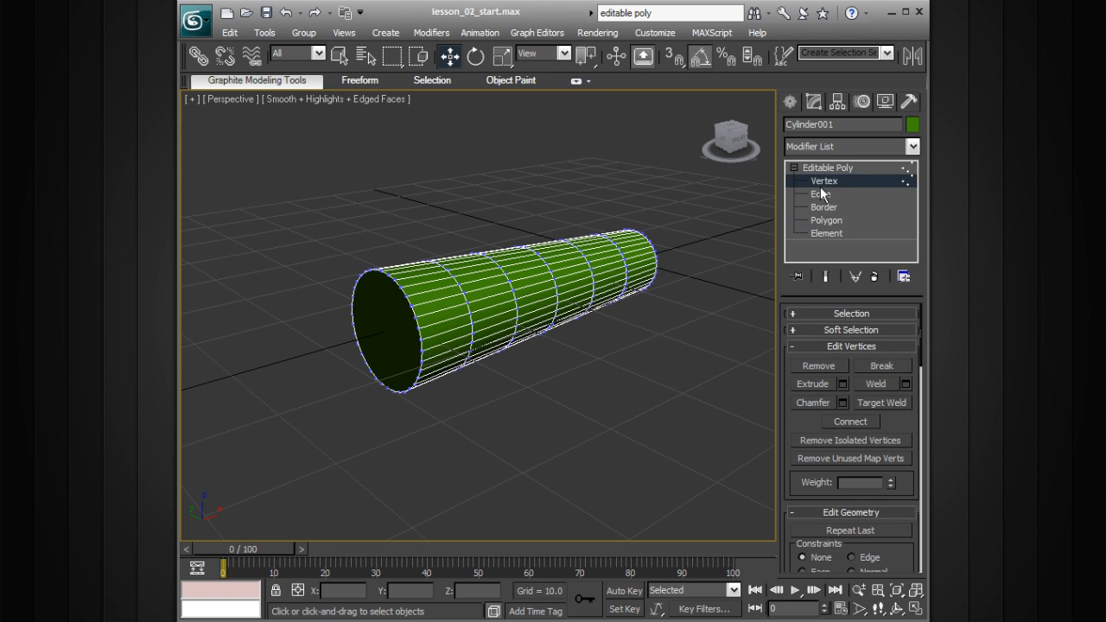
{"action": "left_click", "coordinate": [820, 192]}
{"action": "left_click", "coordinate": [840, 214]}
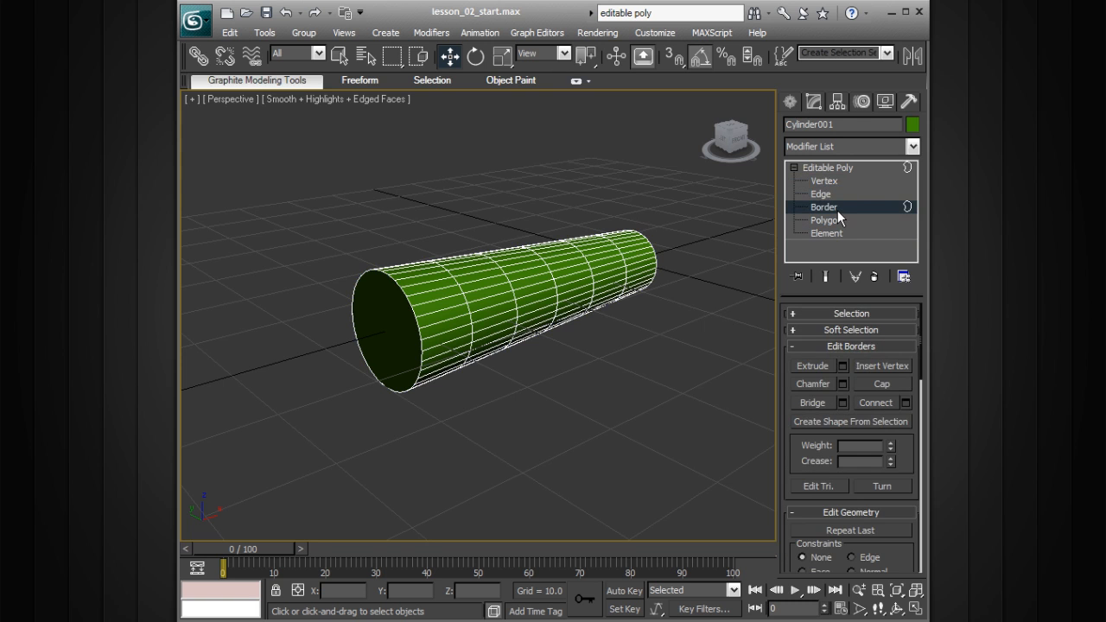
- Step through the Vertex, Edge, Border and Polygon levels again, return to object level, and activate Element
{"action": "key", "text": "1"}
{"action": "key", "text": "2"}
{"action": "key", "text": "3"}
{"action": "key", "text": "4"}
{"action": "left_click", "coordinate": [857, 230]}
{"action": "left_click", "coordinate": [855, 229]}
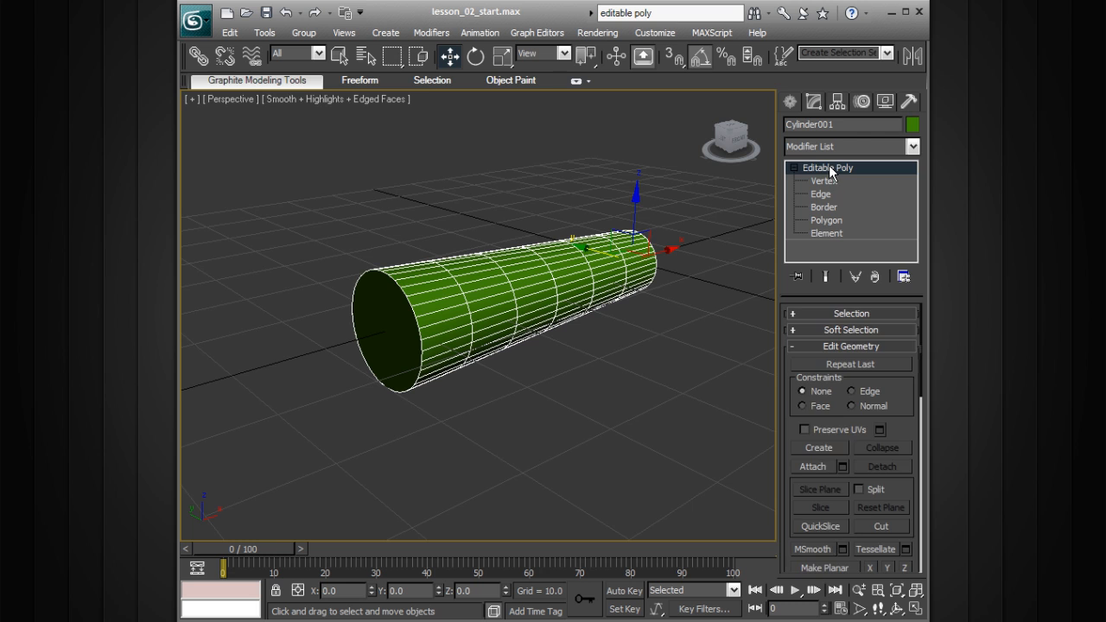
{"action": "key", "text": "5"}
- Open the Selection settings and go through all five sub-object modes there, finishing in Vertex mode
{"action": "left_click", "coordinate": [864, 314]}
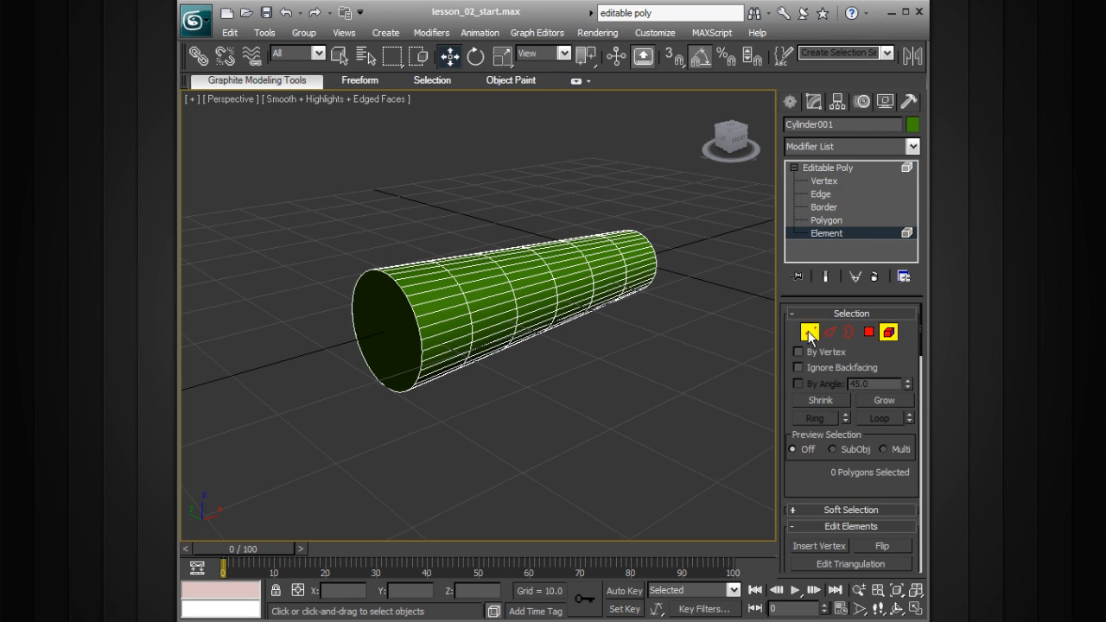
{"action": "left_click", "coordinate": [808, 332]}
{"action": "left_click", "coordinate": [828, 331]}
{"action": "left_click", "coordinate": [849, 332]}
{"action": "left_click", "coordinate": [868, 332]}
{"action": "left_click", "coordinate": [888, 331]}
{"action": "left_click", "coordinate": [828, 333]}
{"action": "left_click", "coordinate": [810, 331]}
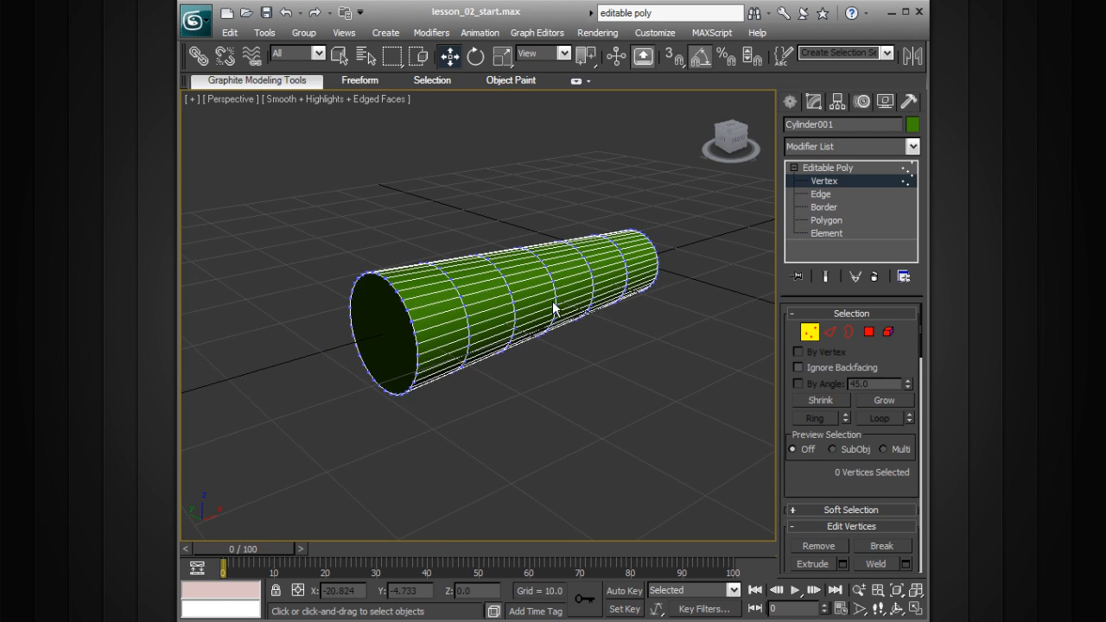
- Select a single vertex on the cylinder's side, and switch to Edge level to select one lengthwise edge
{"action": "middle_click_drag", "start_coordinate": [573, 270], "coordinate": [570, 250], "text": "alt"}
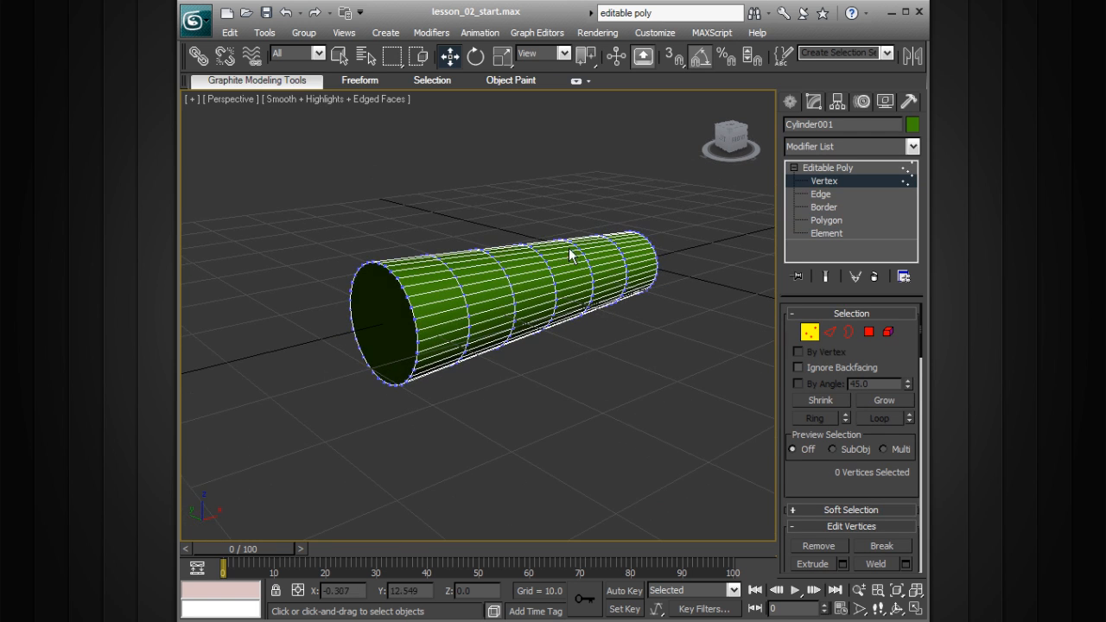
{"action": "left_click", "coordinate": [508, 275]}
{"action": "middle_click_drag", "start_coordinate": [508, 275], "coordinate": [575, 309], "text": "alt"}
{"action": "scroll", "coordinate": [575, 303], "scroll_direction": "up", "scroll_amount": 5}
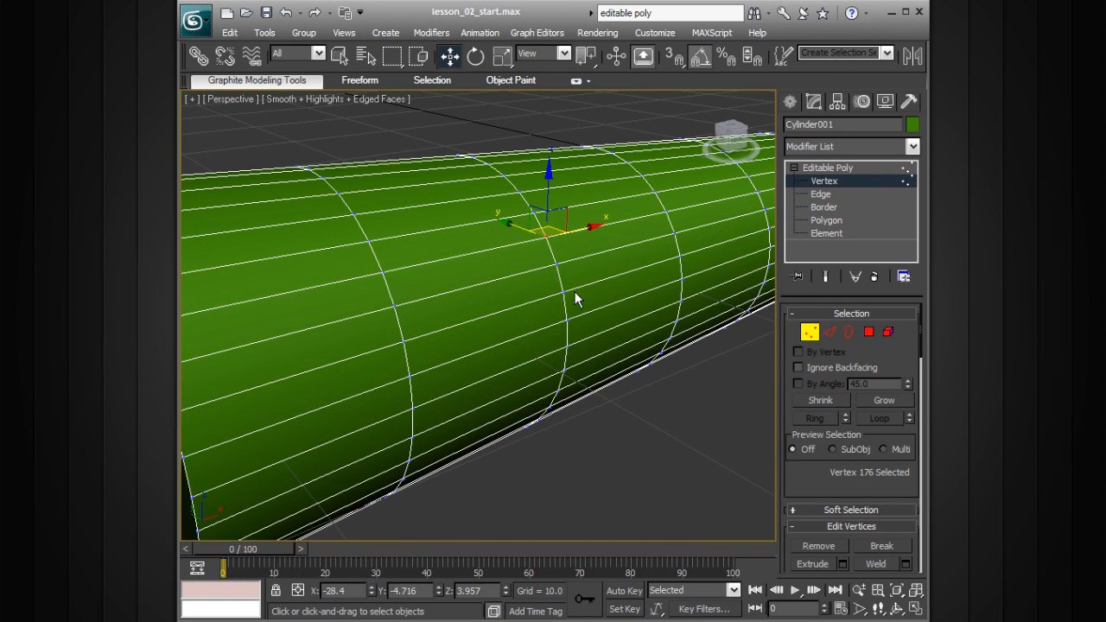
{"action": "key", "text": "2"}
{"action": "left_click", "coordinate": [519, 236]}
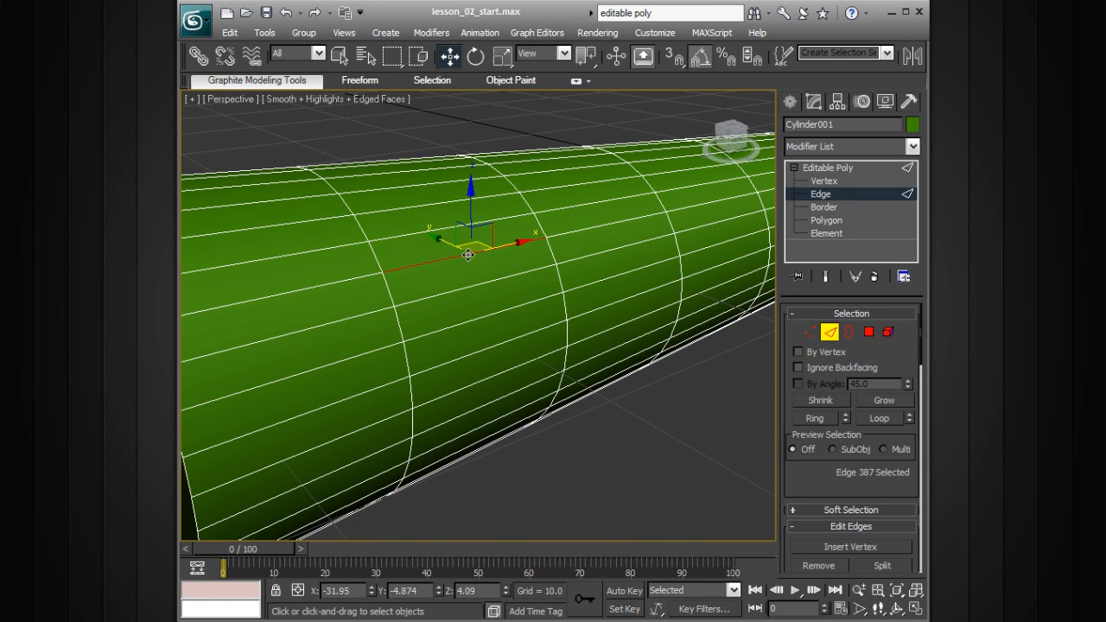
- Try to select a border around the cylinder's wide end at Border level
{"action": "left_click", "coordinate": [829, 208]}
{"action": "middle_click_drag", "start_coordinate": [776, 227], "coordinate": [549, 298], "text": "alt"}
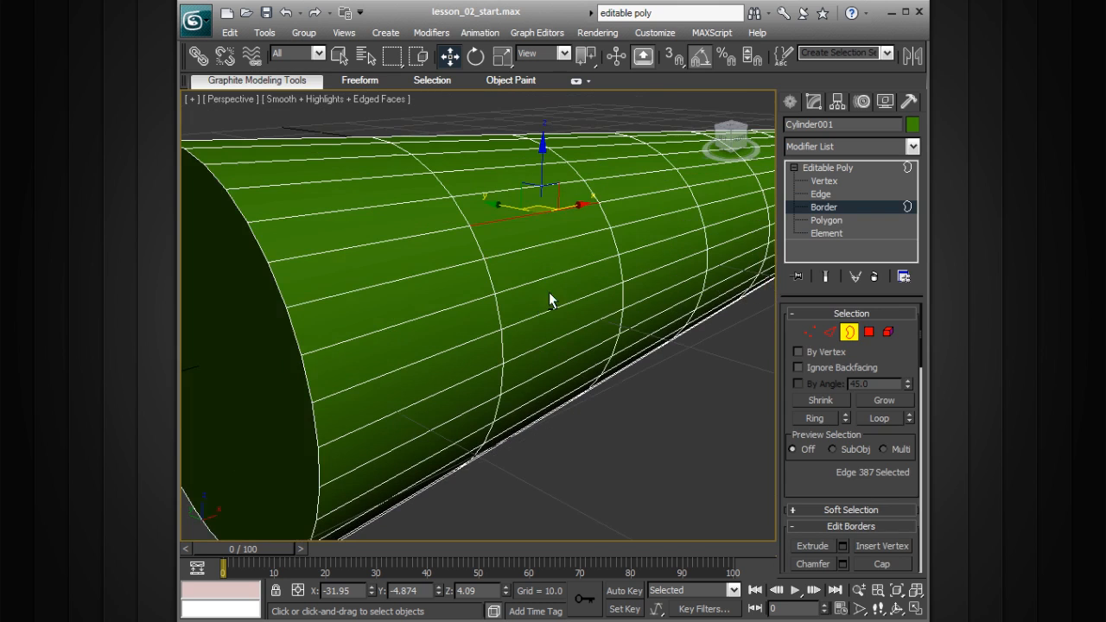
{"action": "left_click", "coordinate": [293, 337]}
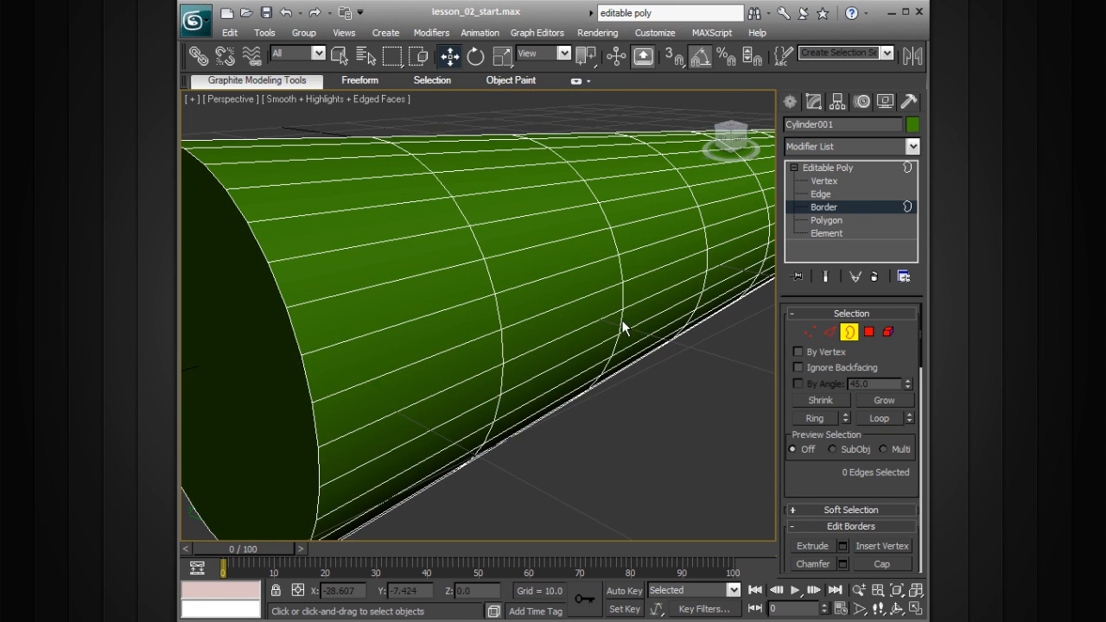
- Select one polygon on the cylinder's side, and convert that selection to the whole element
{"action": "left_click", "coordinate": [828, 221]}
{"action": "left_click", "coordinate": [551, 259]}
{"action": "middle_click_drag", "start_coordinate": [721, 278], "coordinate": [724, 278], "text": "alt"}
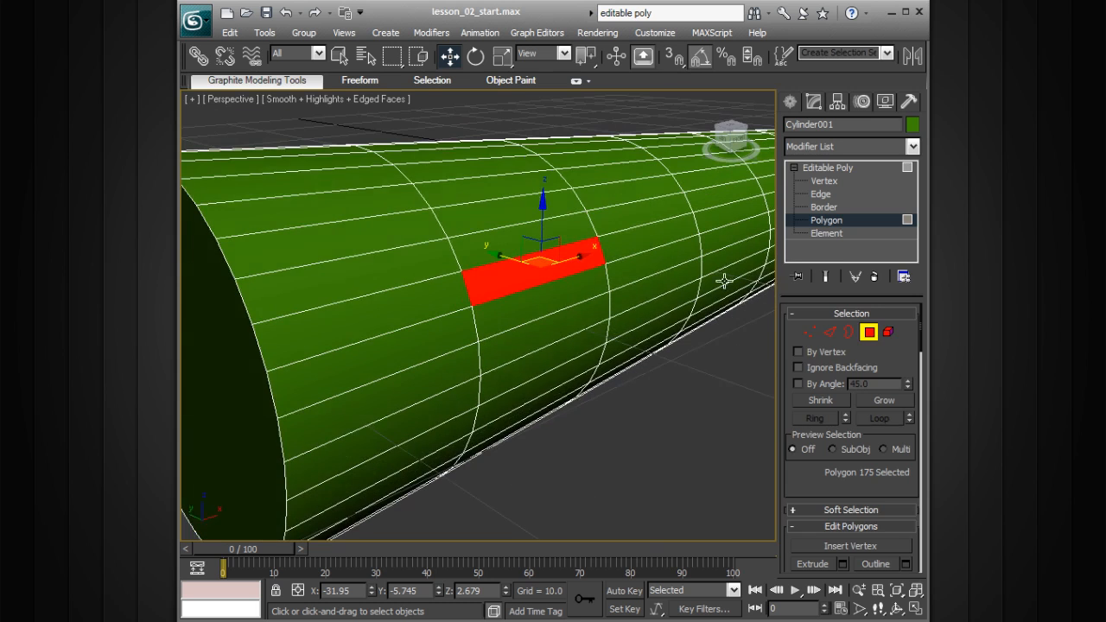
{"action": "left_click", "coordinate": [856, 233], "text": "ctrl"}
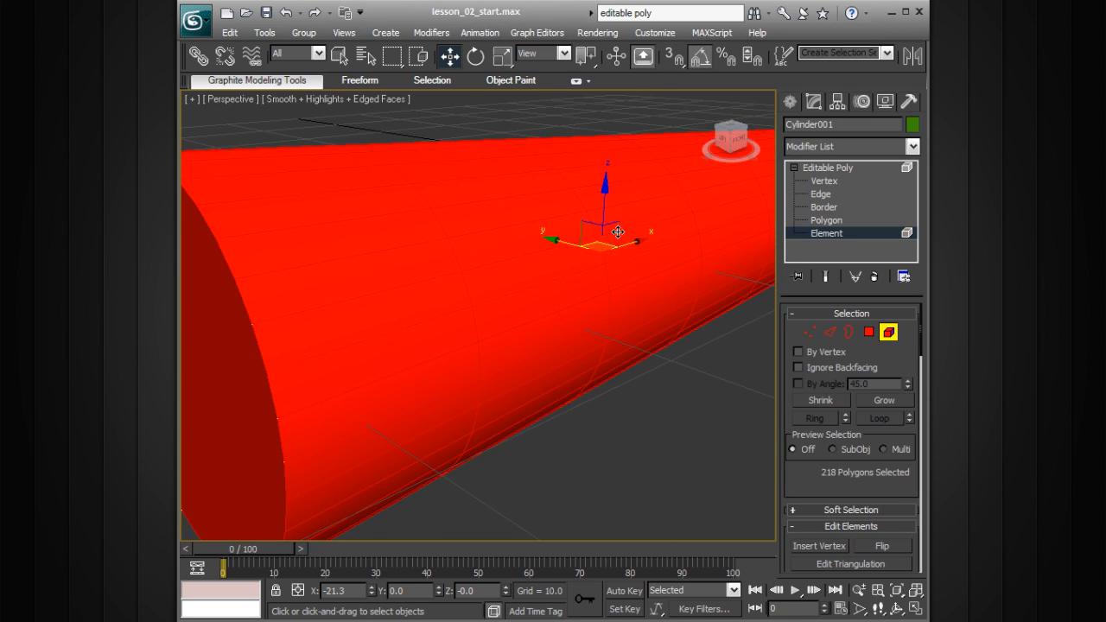
- Select the polygon capping the cylinder's wide end and show the Edit Polygons tools
{"action": "left_click", "coordinate": [823, 164]}
{"action": "middle_click_drag", "start_coordinate": [712, 289], "coordinate": [699, 270], "text": "alt"}
{"action": "scroll", "coordinate": [711, 298], "scroll_direction": "down", "scroll_amount": 5}
{"action": "middle_click_drag", "start_coordinate": [610, 277], "coordinate": [452, 271]}
{"action": "scroll", "coordinate": [621, 267], "scroll_direction": "up", "scroll_amount": 3}
{"action": "middle_click_drag", "start_coordinate": [509, 305], "coordinate": [516, 265], "text": "alt"}
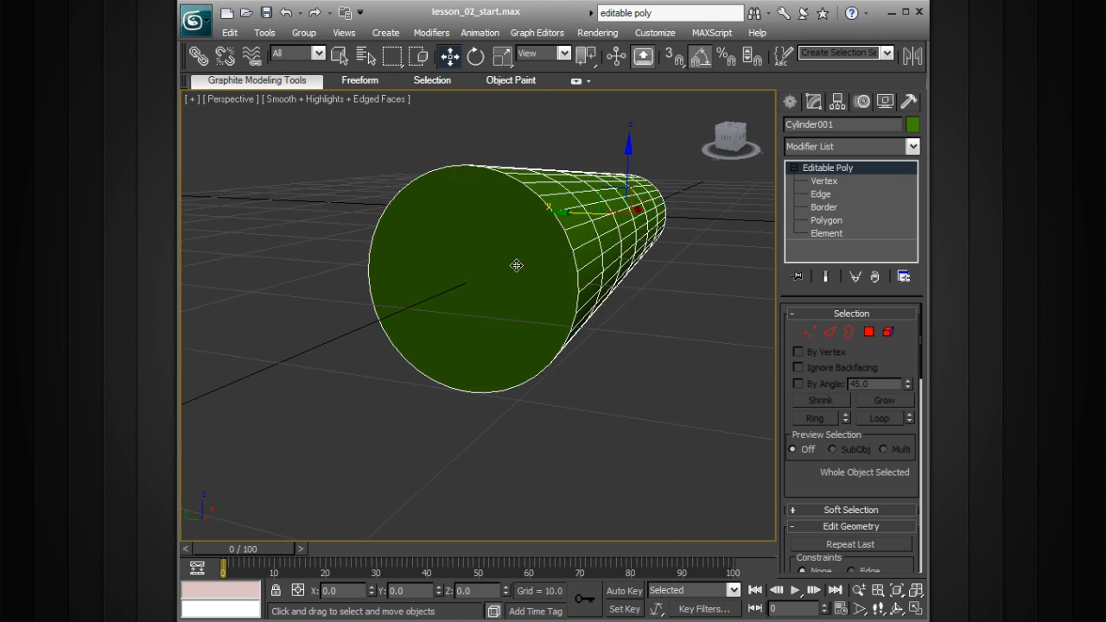
{"action": "scroll", "coordinate": [547, 262], "scroll_direction": "up", "scroll_amount": 2}
{"action": "middle_click_drag", "start_coordinate": [621, 243], "coordinate": [604, 265], "text": "ctrl+alt"}
{"action": "scroll", "coordinate": [620, 228], "scroll_direction": "down", "scroll_amount": 1}
{"action": "left_click", "coordinate": [827, 222]}
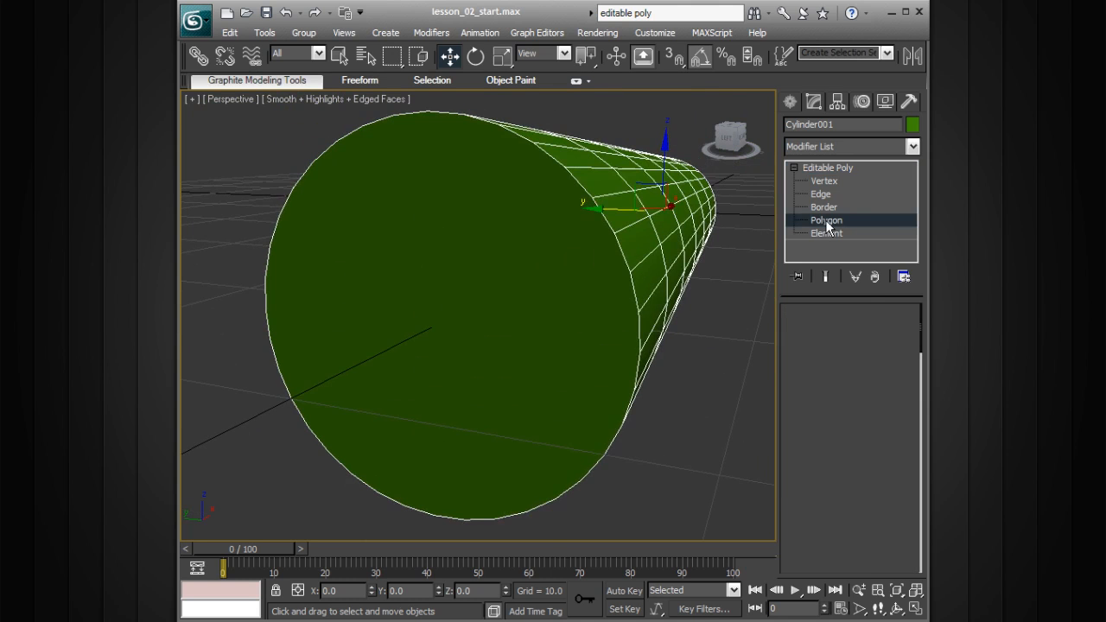
{"action": "left_click", "coordinate": [452, 314]}
{"action": "middle_click_drag", "start_coordinate": [593, 296], "coordinate": [493, 284], "text": "alt"}
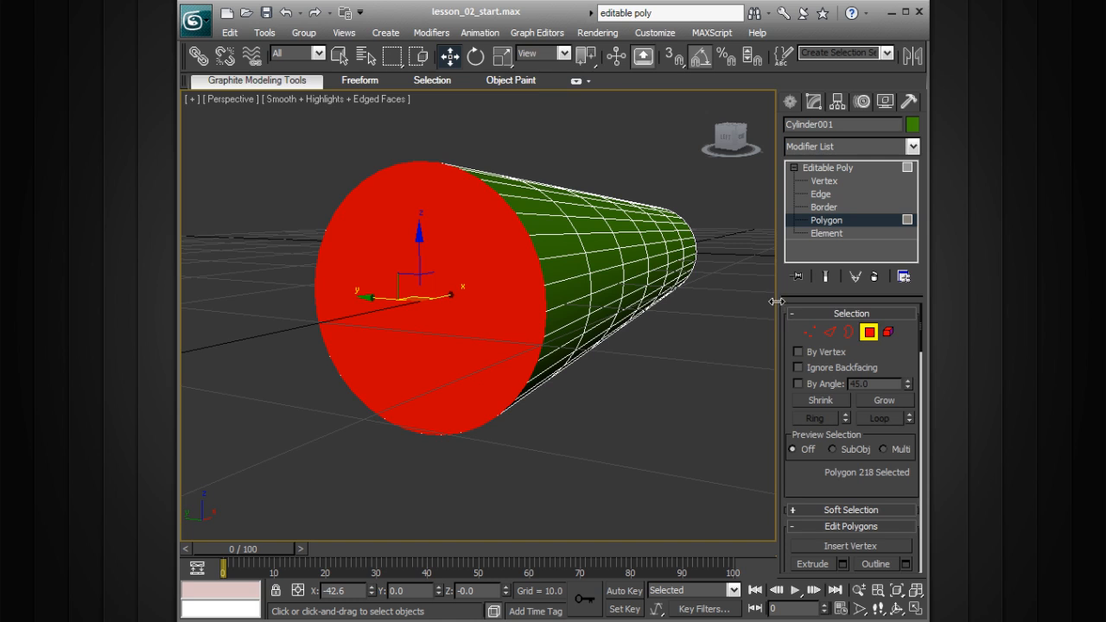
{"action": "left_click_drag", "start_coordinate": [909, 333], "coordinate": [904, 209]}
{"action": "scroll", "coordinate": [873, 385], "scroll_direction": "down", "scroll_amount": 3}
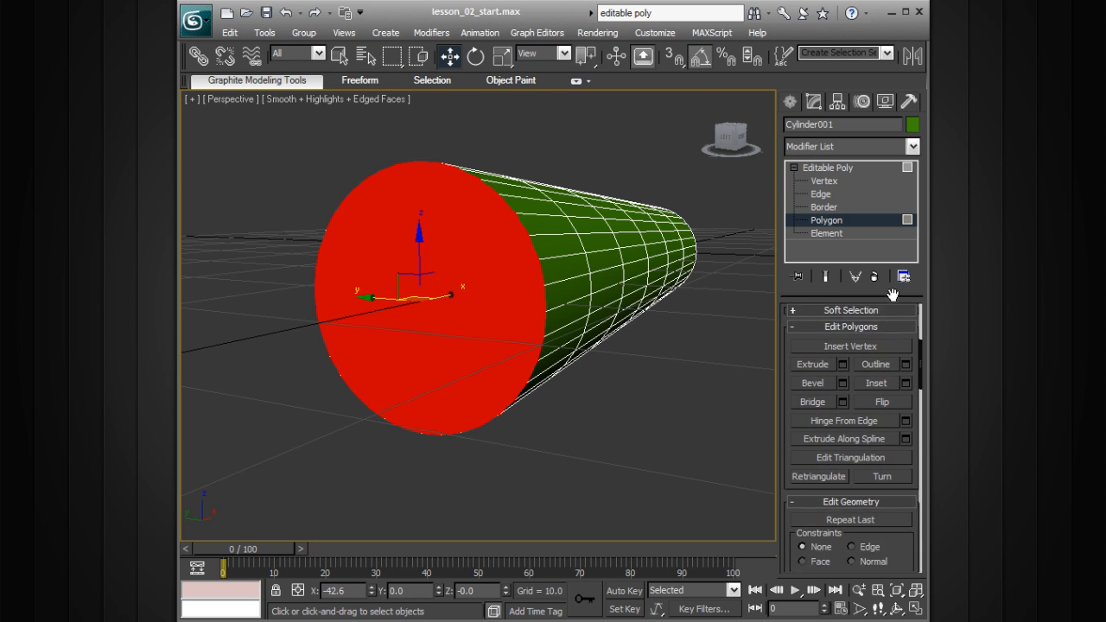